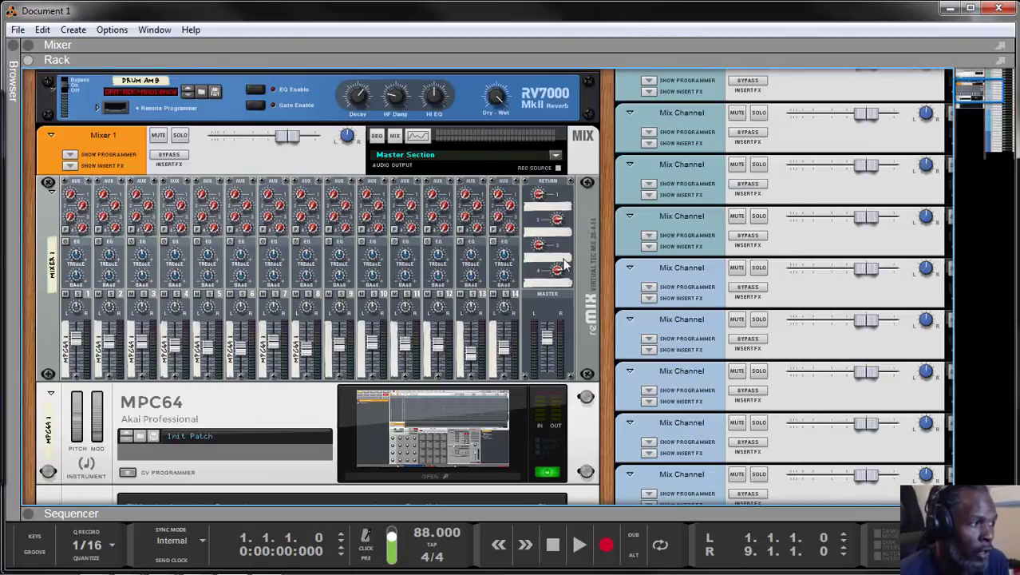
Step: Find the Akai Professional MPC64 among the browser's instruments, select the MPC64 device in the rack and hide the browser
scroll(566, 265, "down", 3)
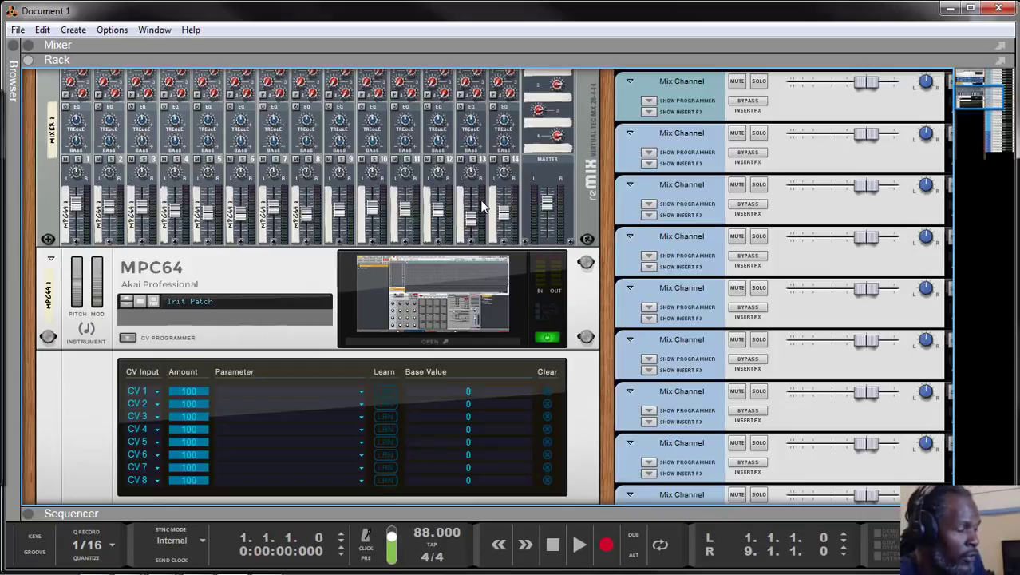
scroll(481, 206, "up", 1)
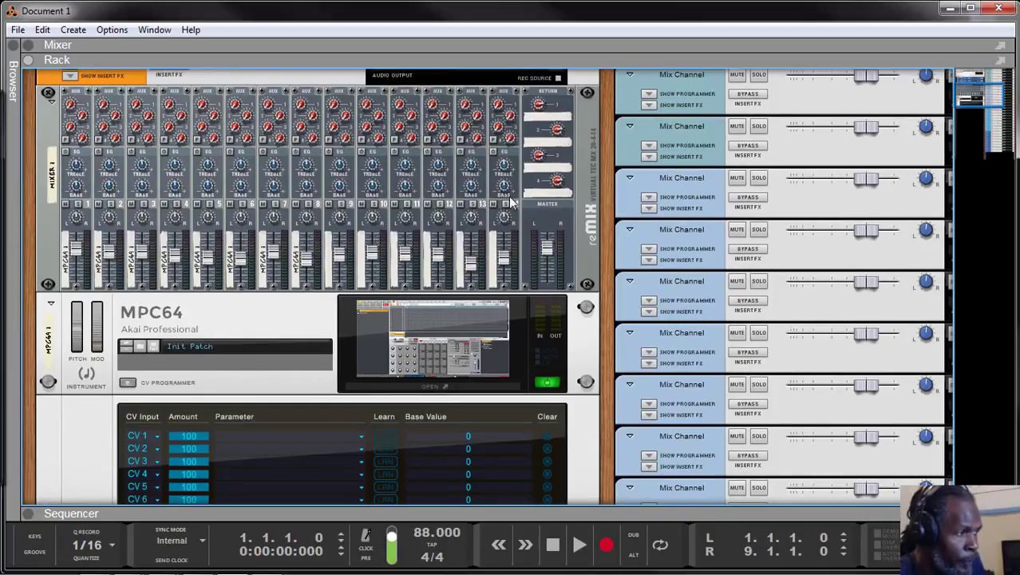
scroll(442, 363, "down", 1)
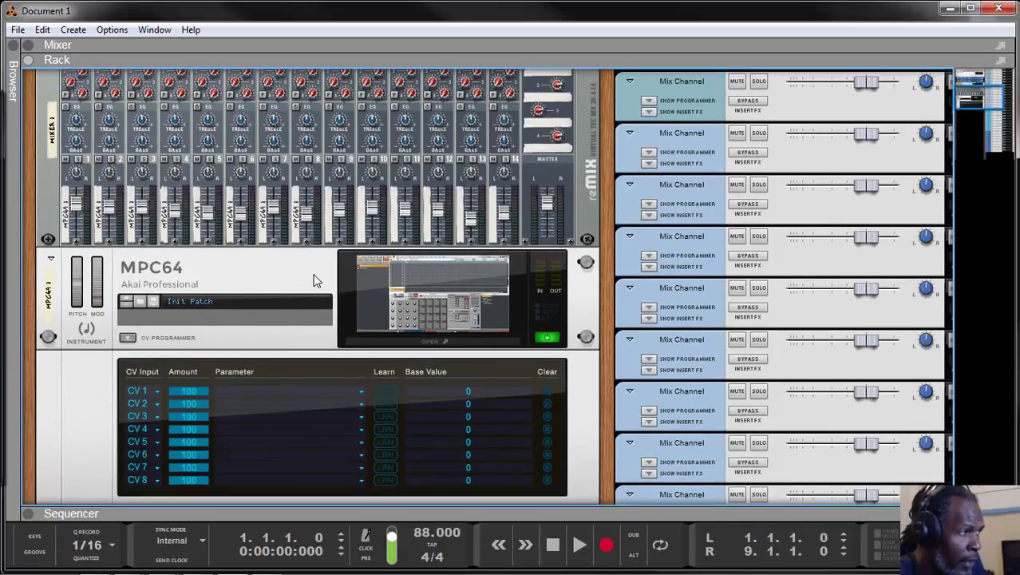
left_click(14, 53)
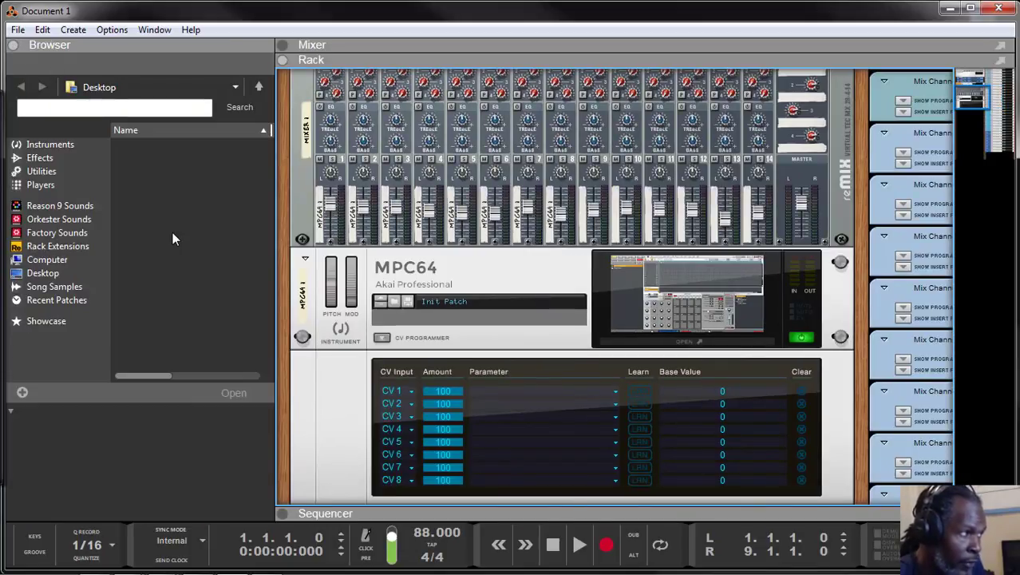
left_click(48, 144)
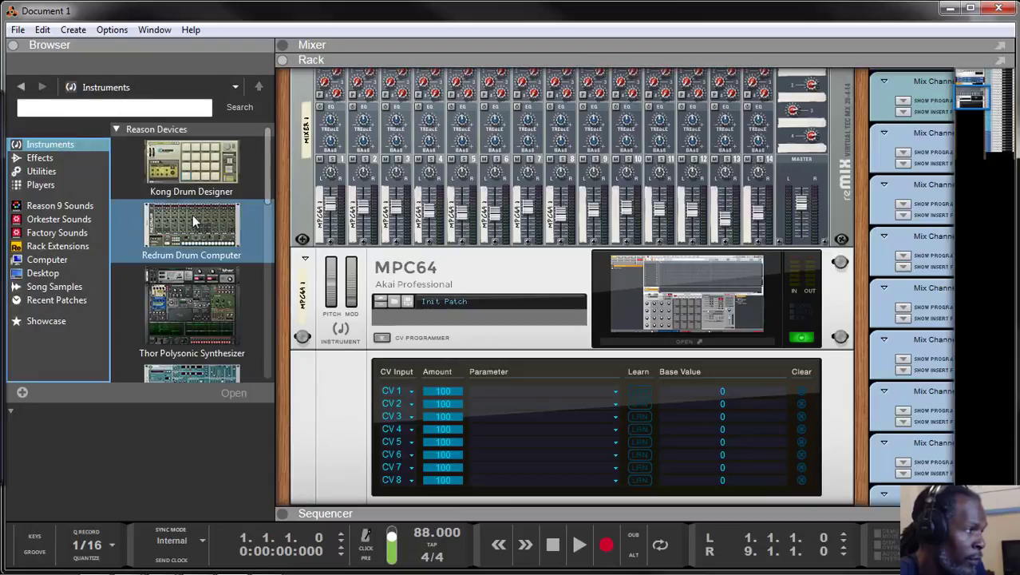
scroll(193, 215, "down", 10)
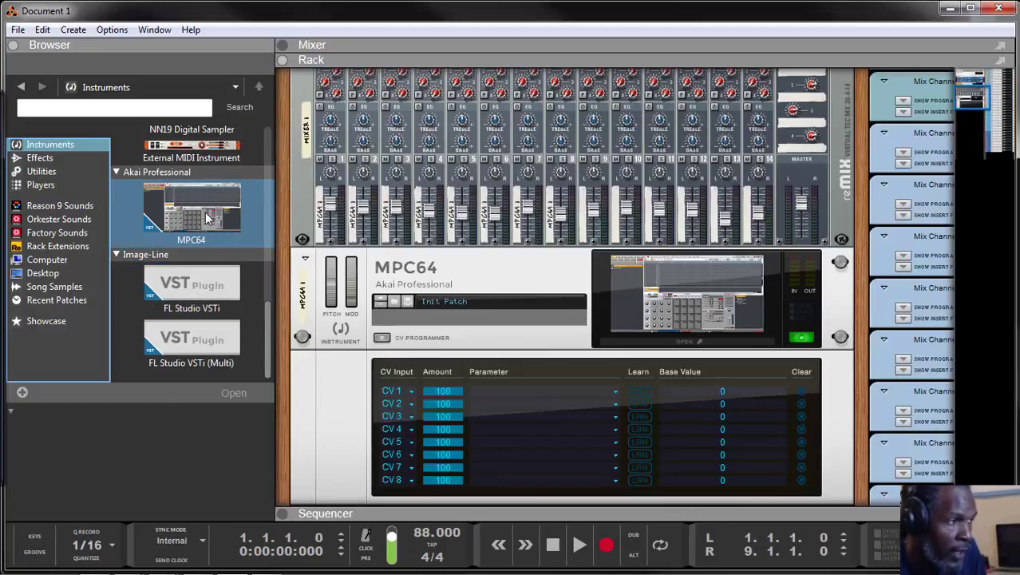
left_click(549, 267)
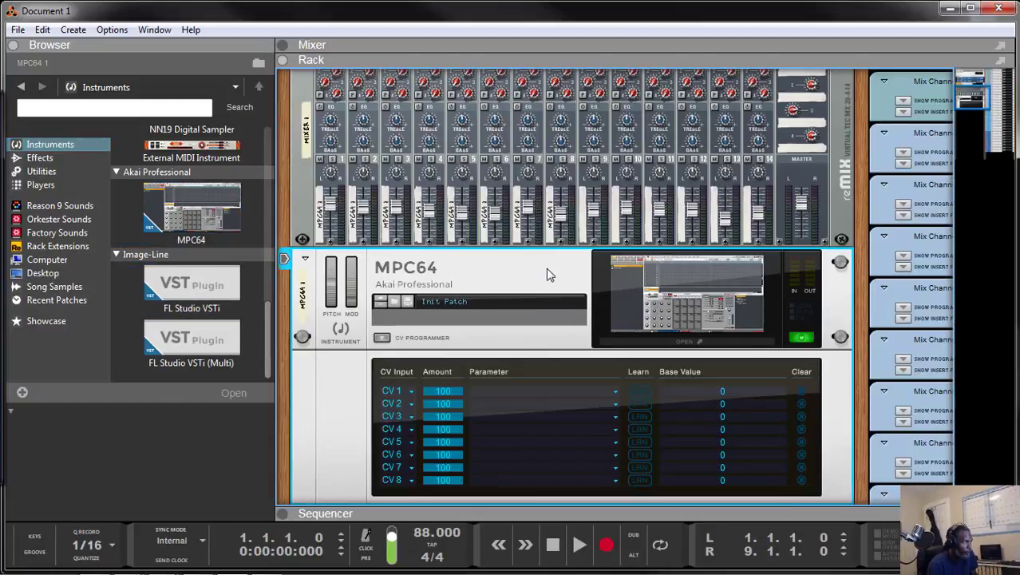
left_click(12, 46)
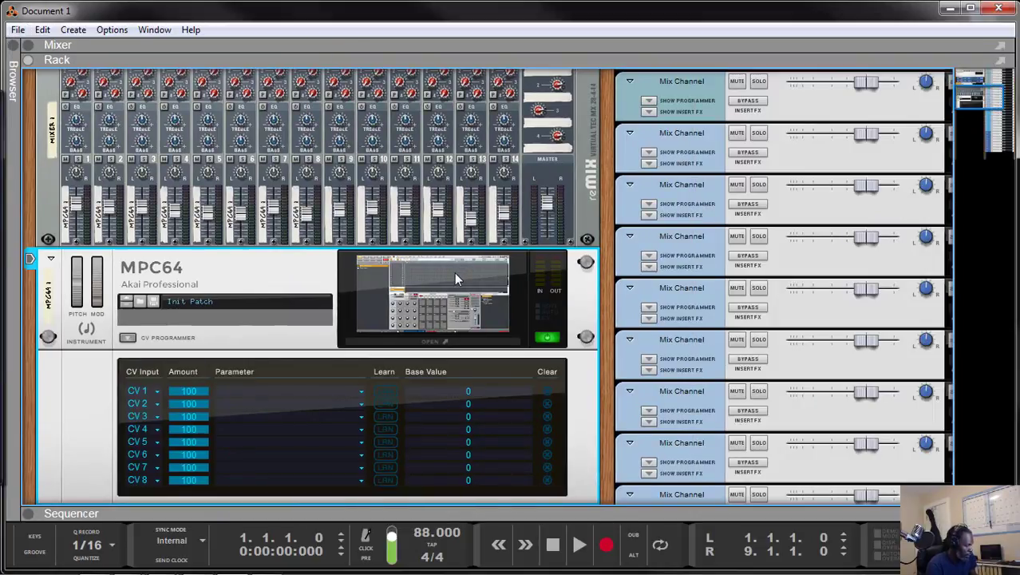
Step: Examine the MPC64's main and optional audio output cabling on the back of the rack, and return to the front view
key("Tab")
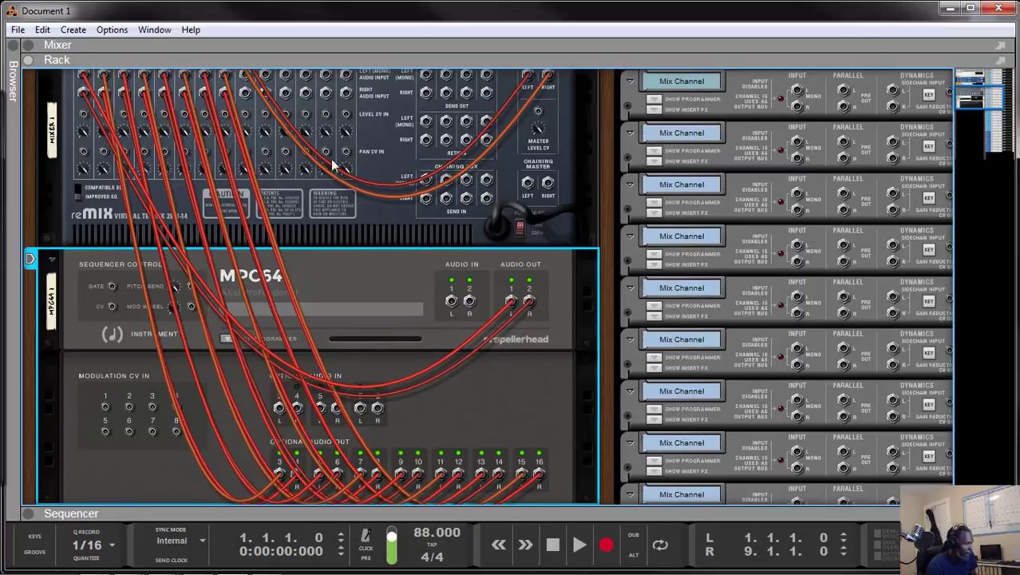
scroll(311, 274, "down", 3)
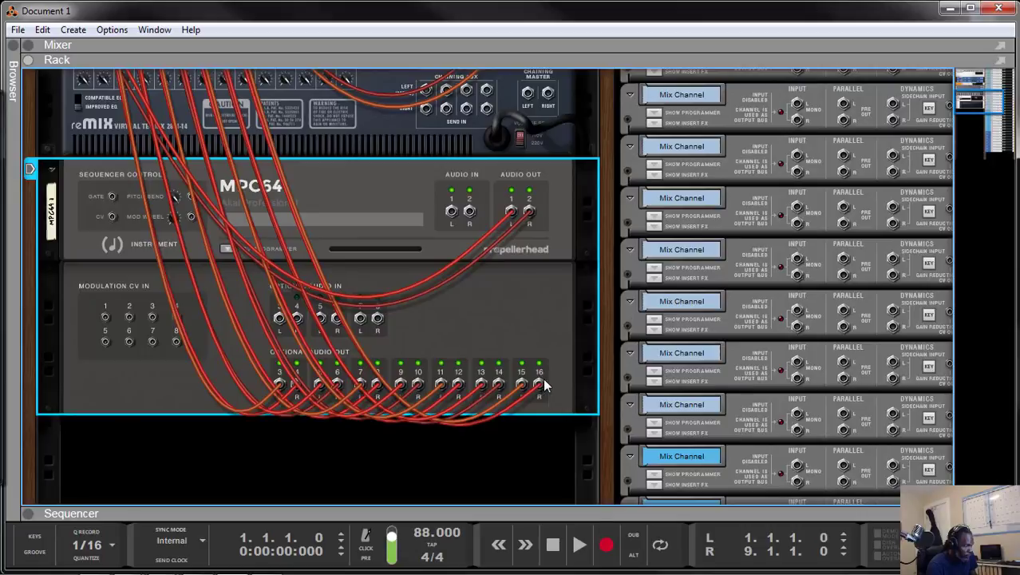
mouse_move(544, 380)
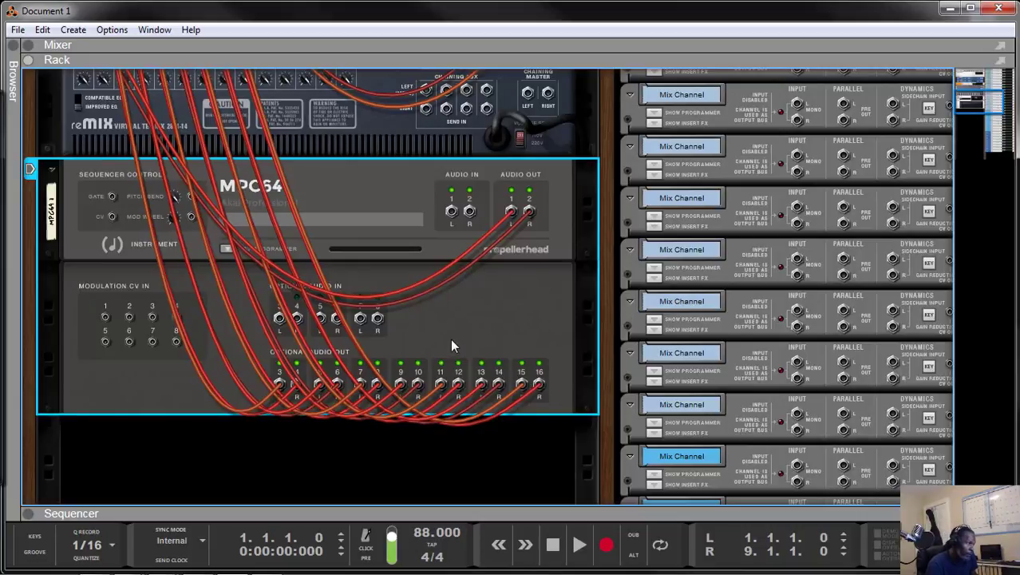
key("Tab")
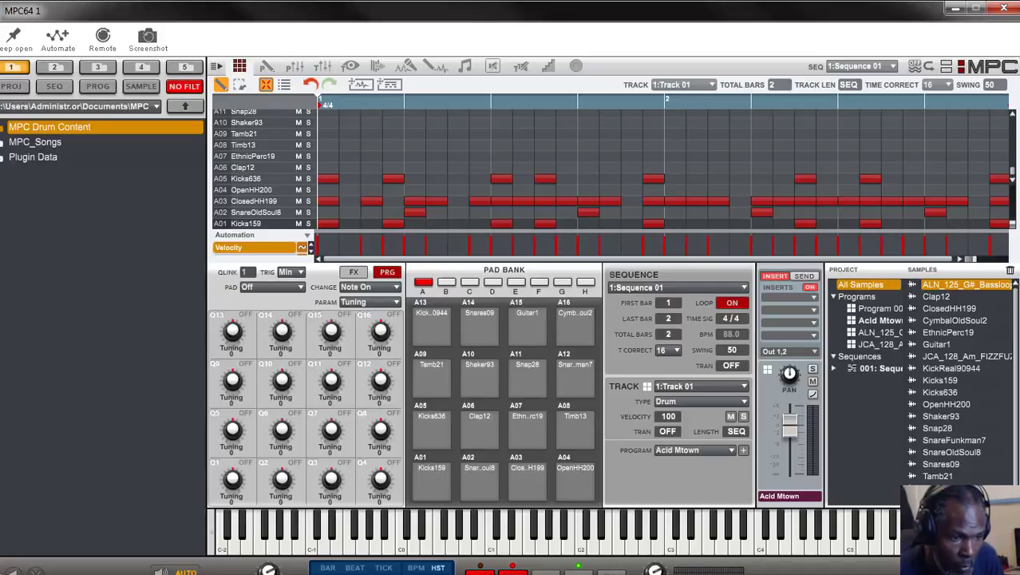
Step: Undo the last edit in the MPC64 plugin, and play the drum sequence while watching the rack mixer's level meters before stopping playback
key("ctrl+z")
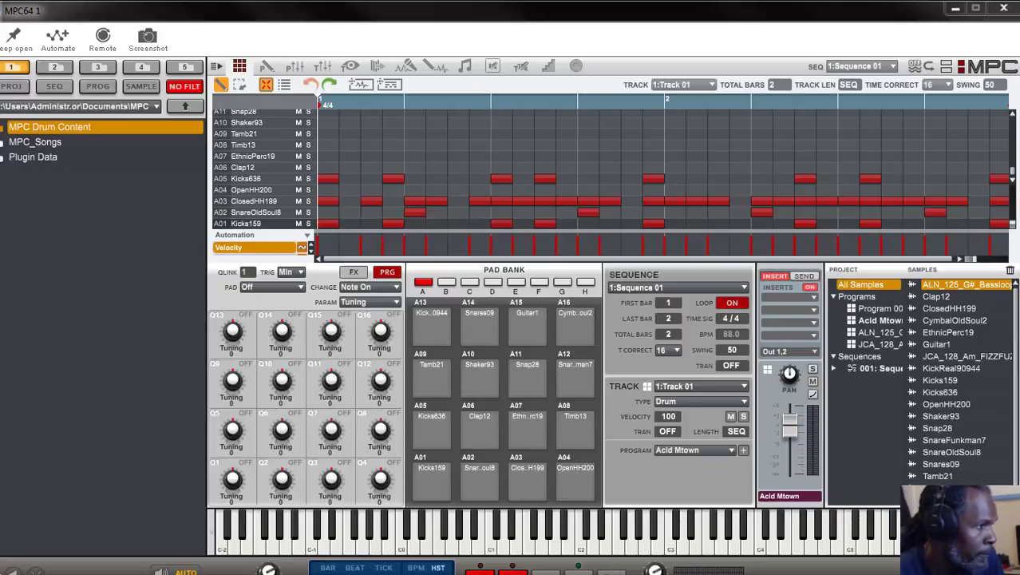
key("space")
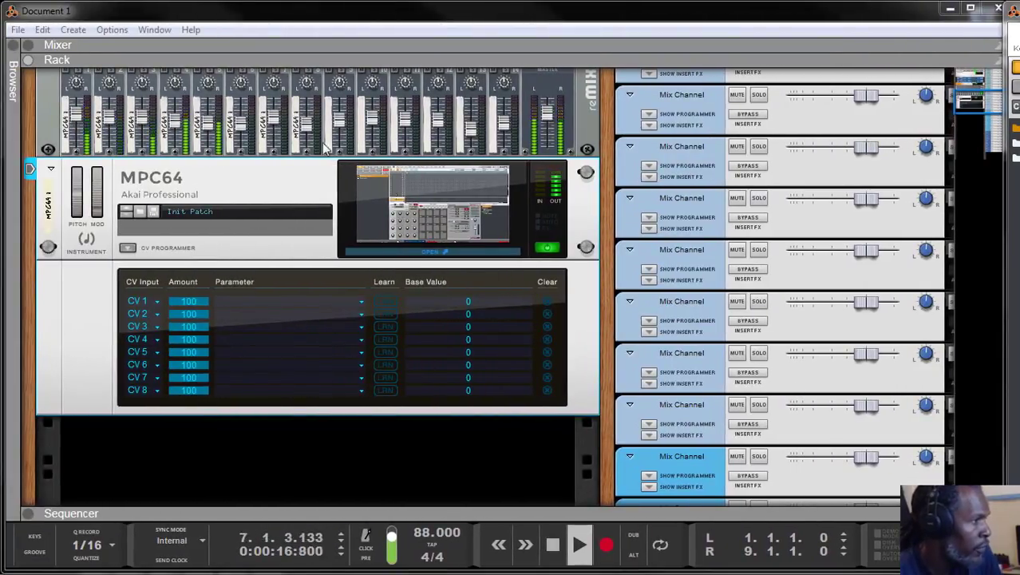
scroll(435, 458, "up", 3)
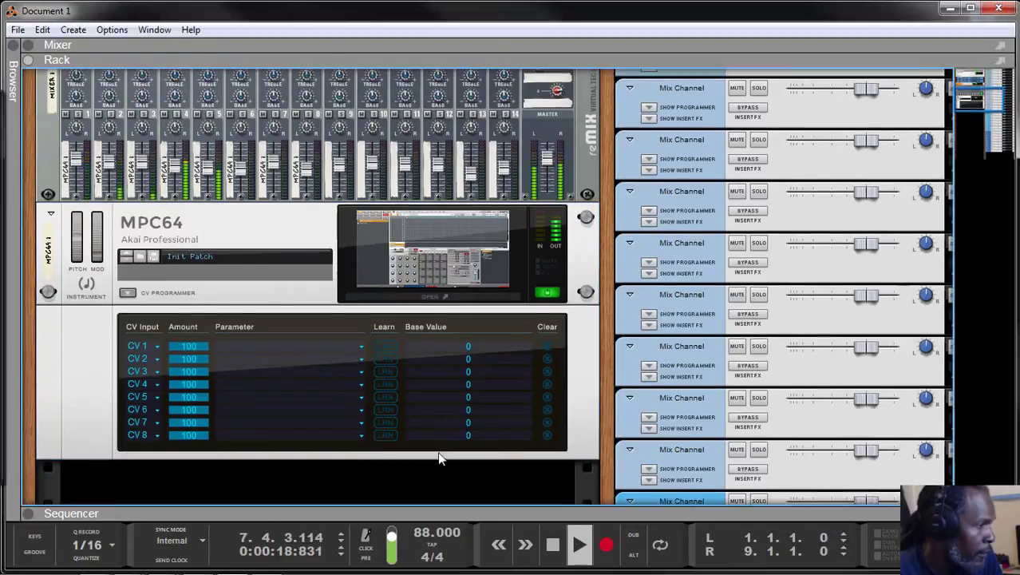
left_click(552, 544)
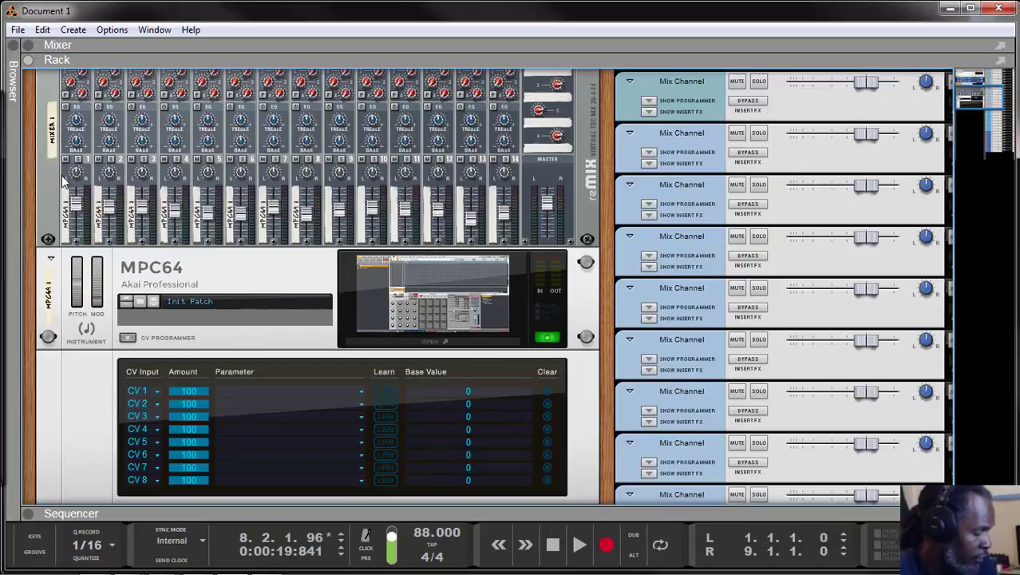
Step: Examine on the back of the rack how the MPC64 outputs feed the channel inputs of Mixer 1, and return to the front
key("Tab")
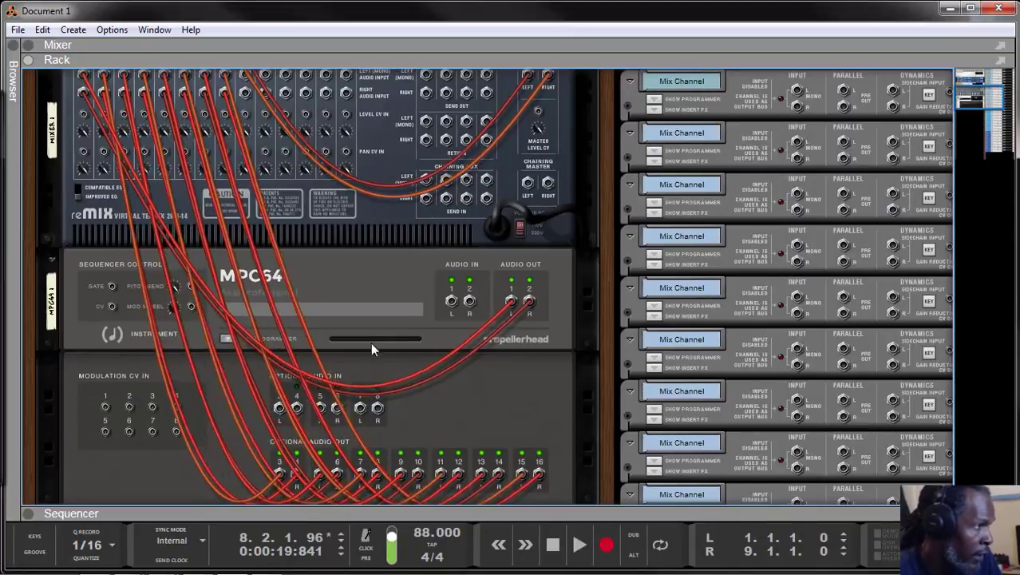
scroll(451, 377, "down", 1)
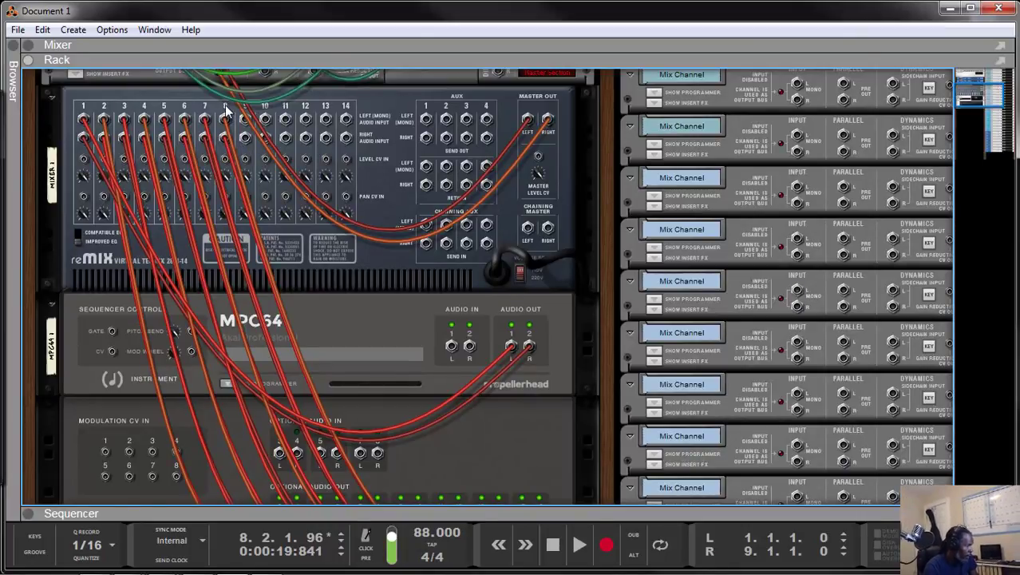
key("Tab")
scroll(404, 335, "down", 1)
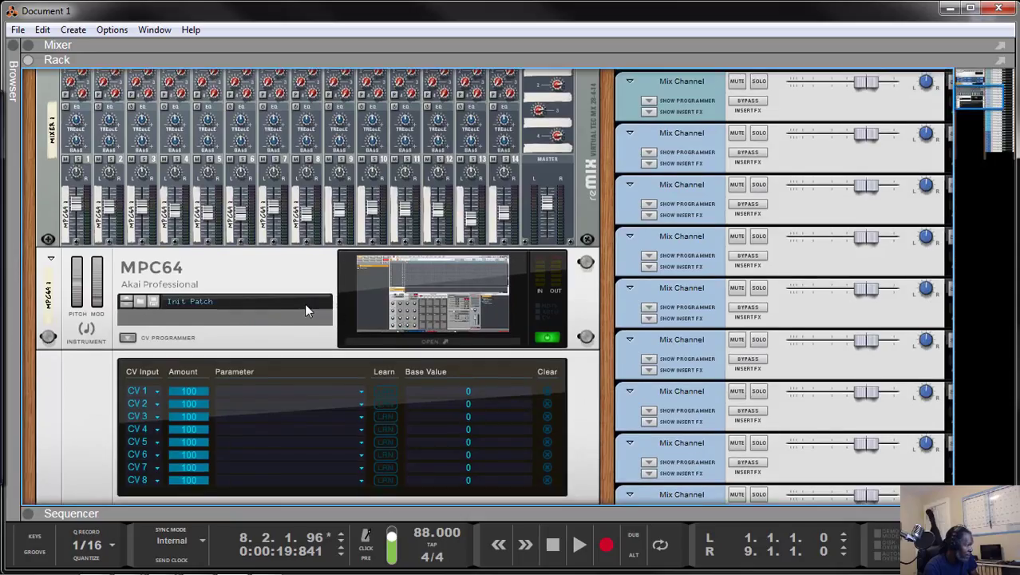
scroll(304, 302, "up", 1)
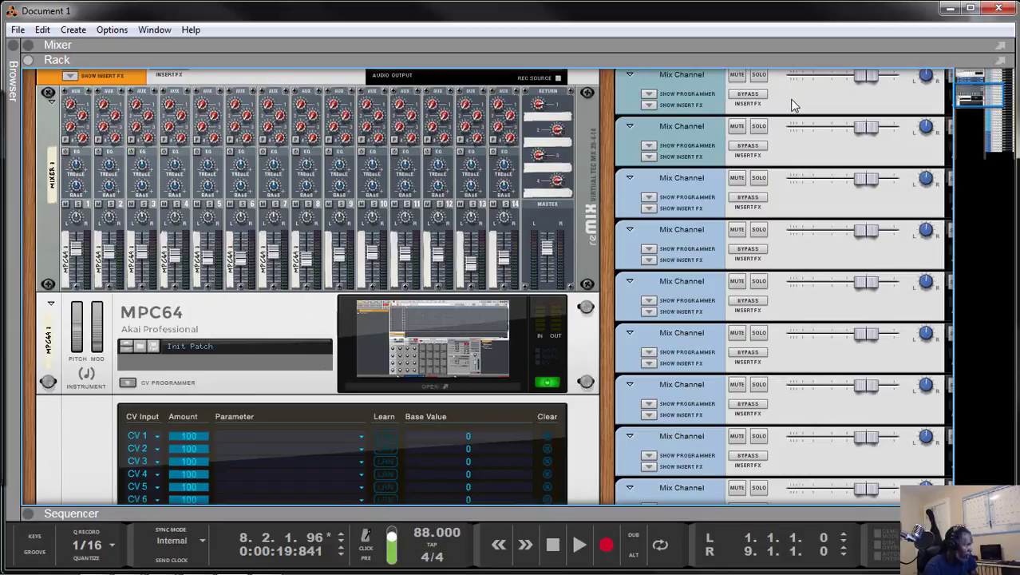
scroll(788, 399, "down", 1)
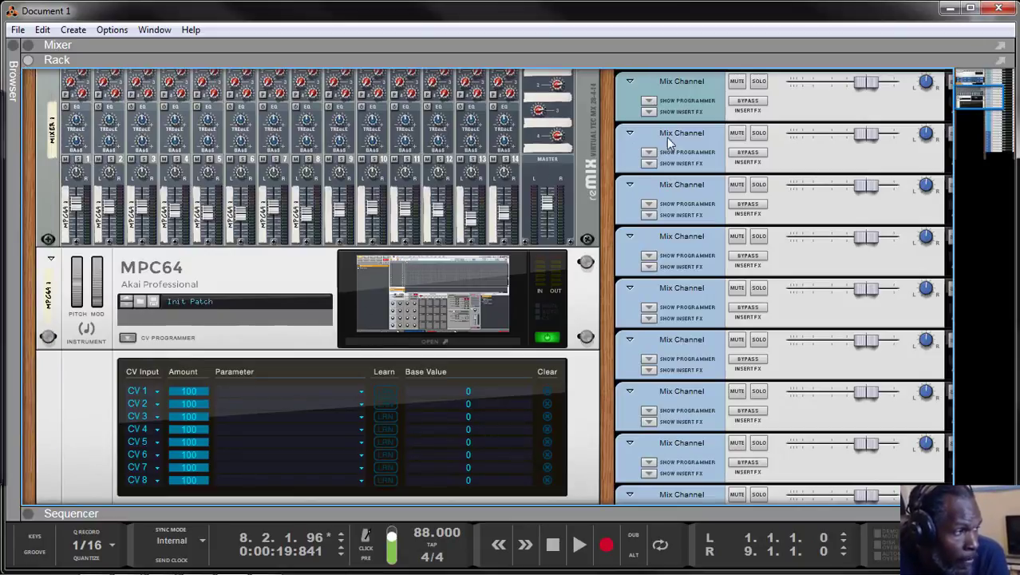
Step: Show the main mixer, inspect the master section and its available commands, and return to the rack view
left_click(155, 31)
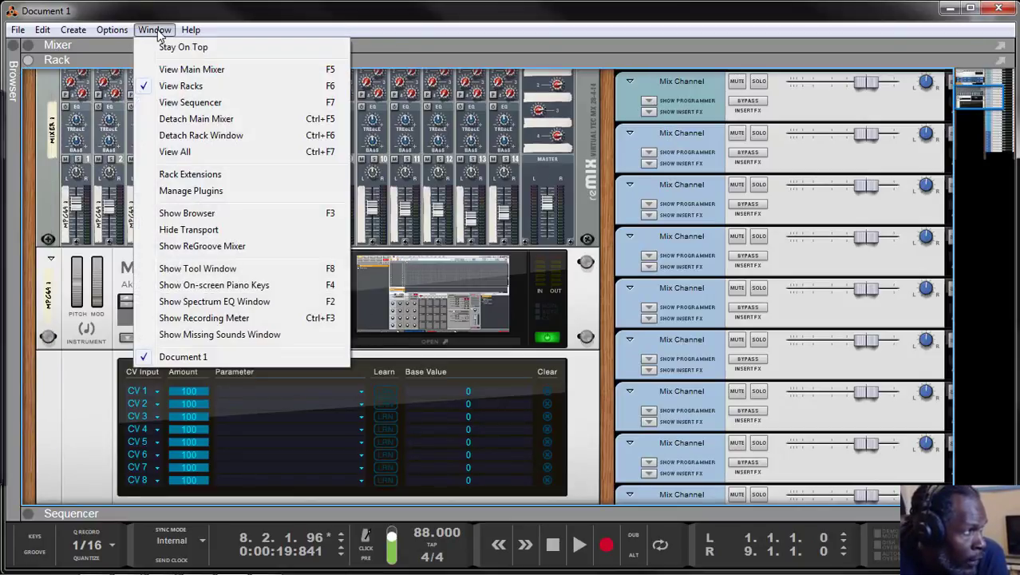
left_click(191, 70)
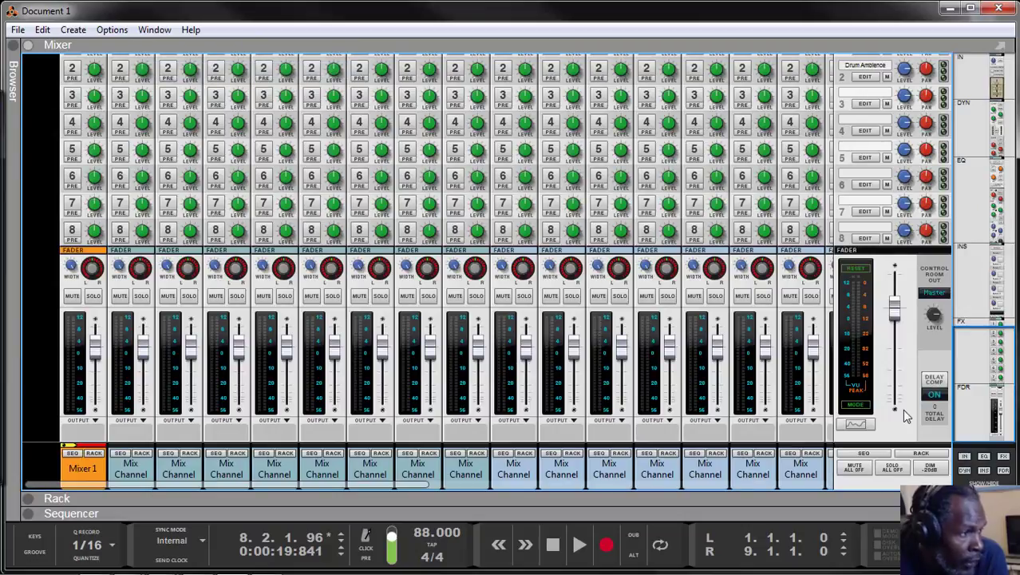
left_click(900, 433)
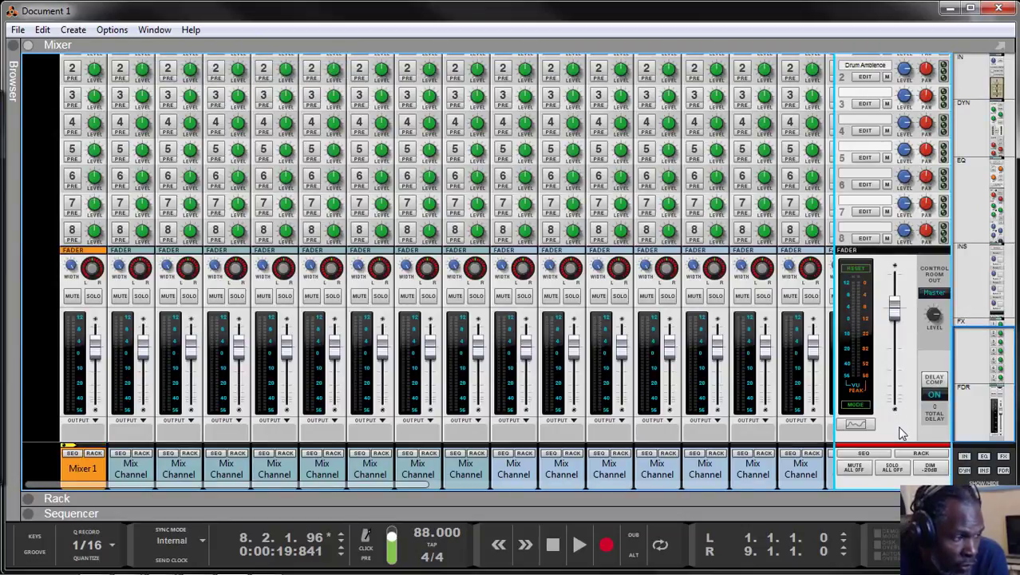
right_click(900, 434)
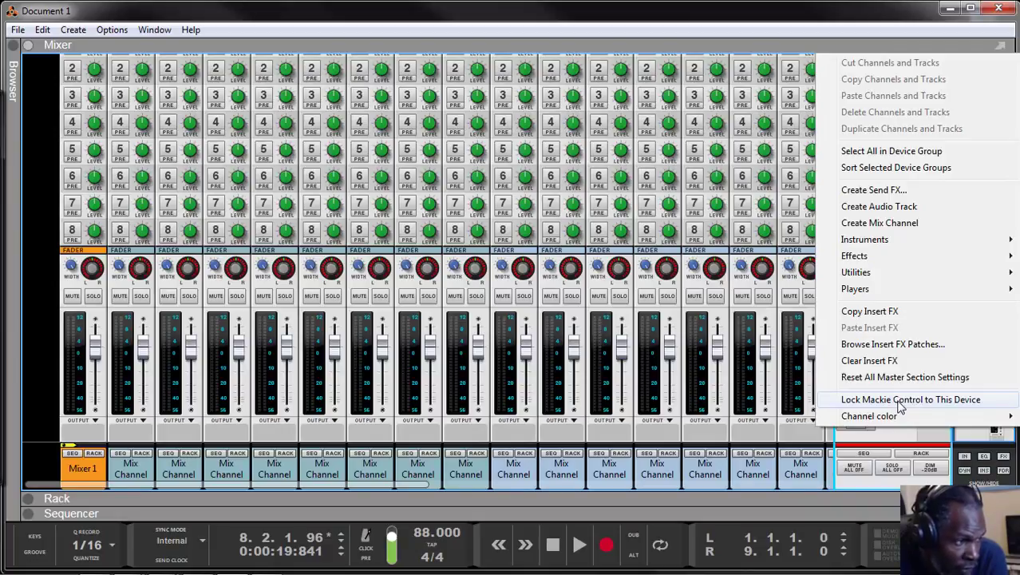
left_click(903, 432)
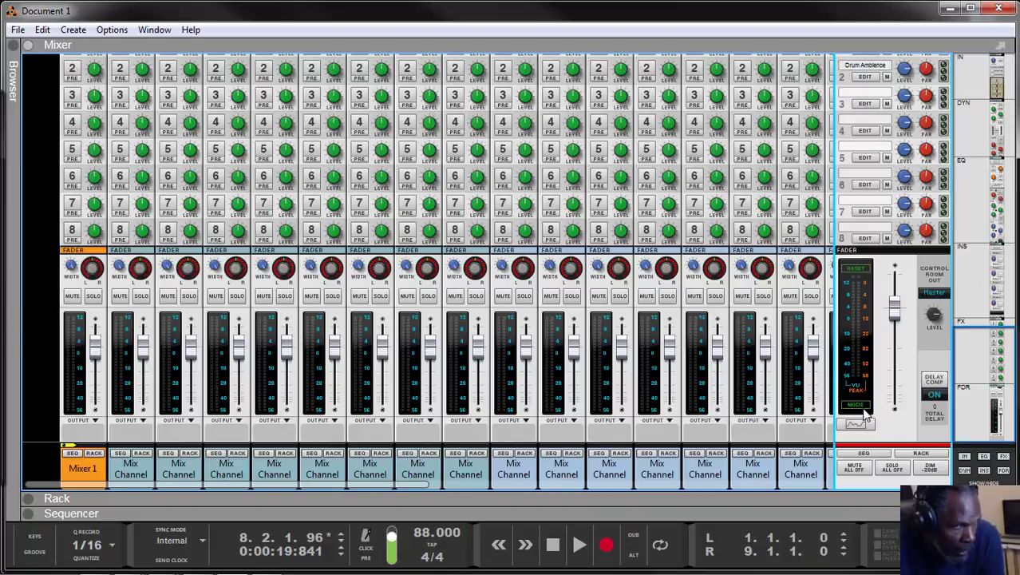
left_click(155, 30)
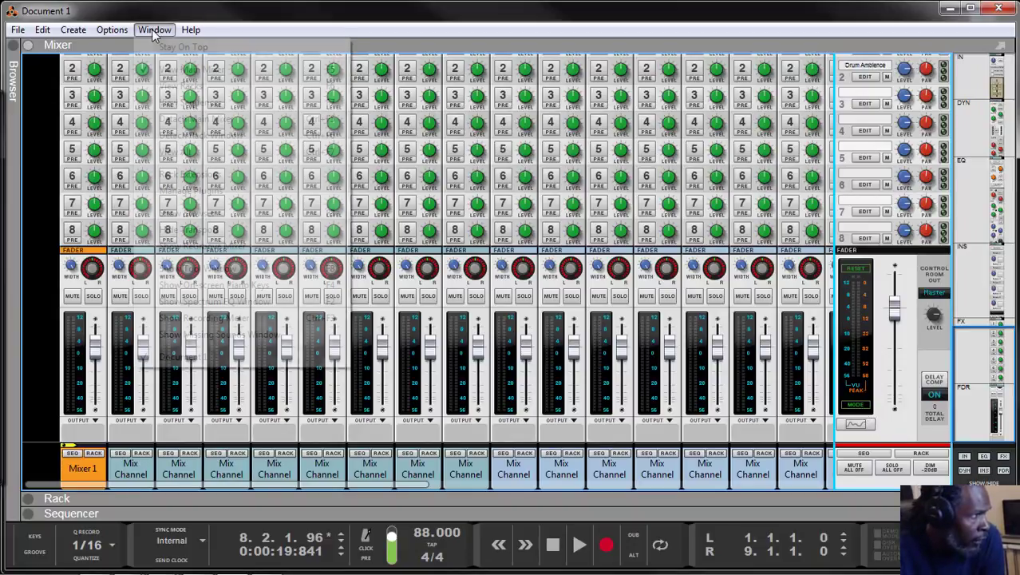
left_click(185, 86)
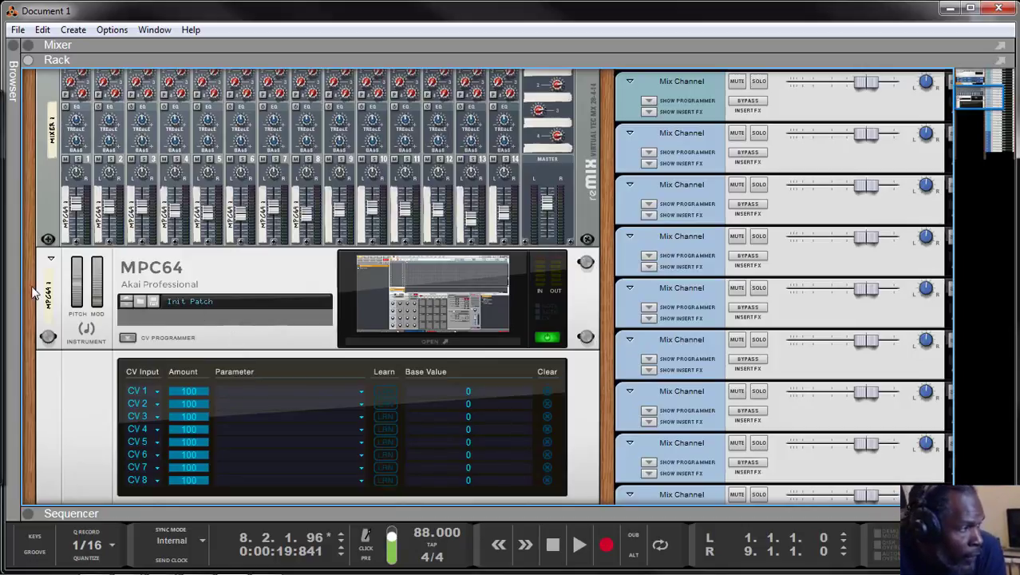
Step: Play the drum sequence from the song start and solo Mixer 1 channels 1 to 5 one after another
left_click(552, 544)
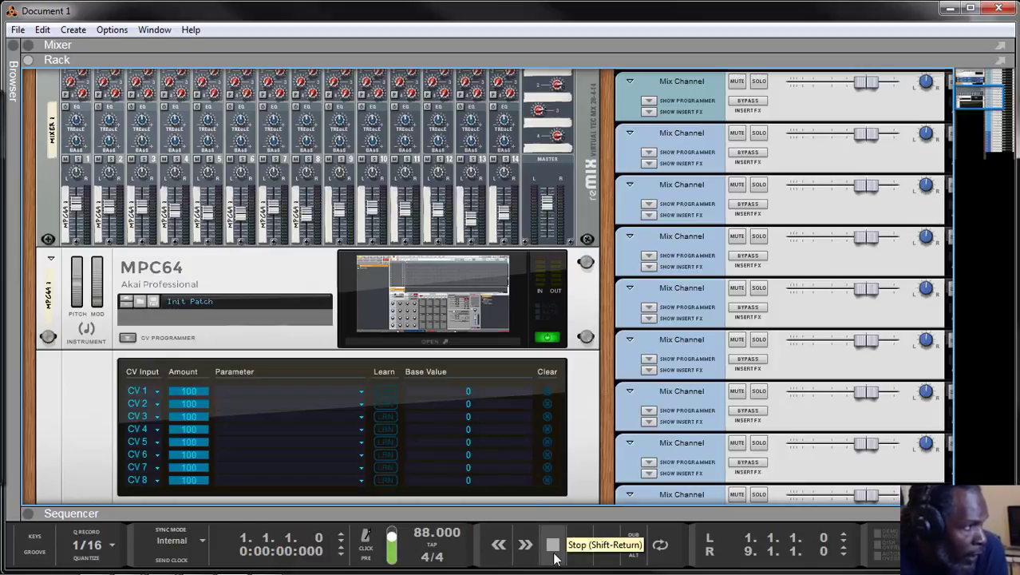
left_click(578, 546)
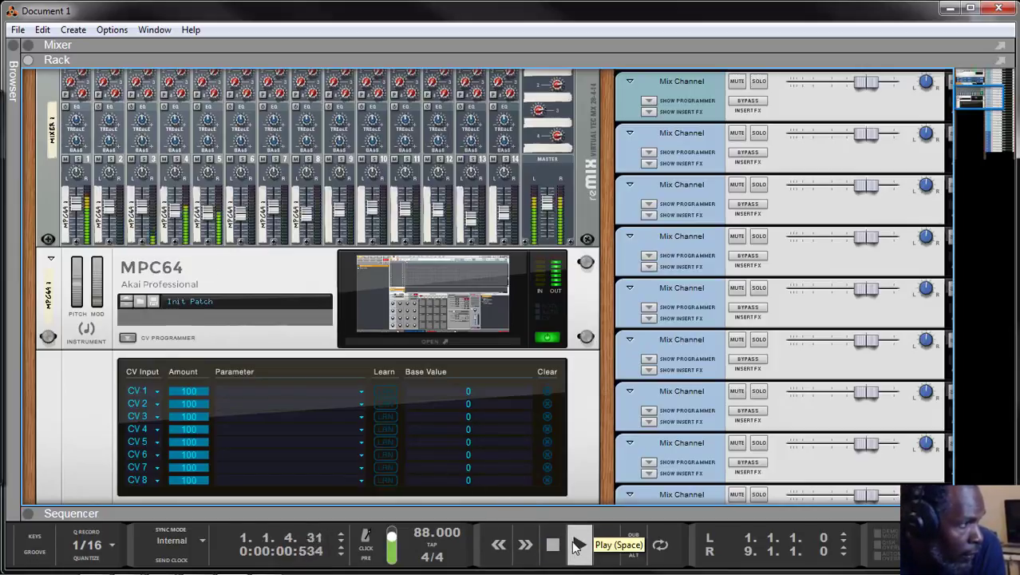
left_click(79, 161)
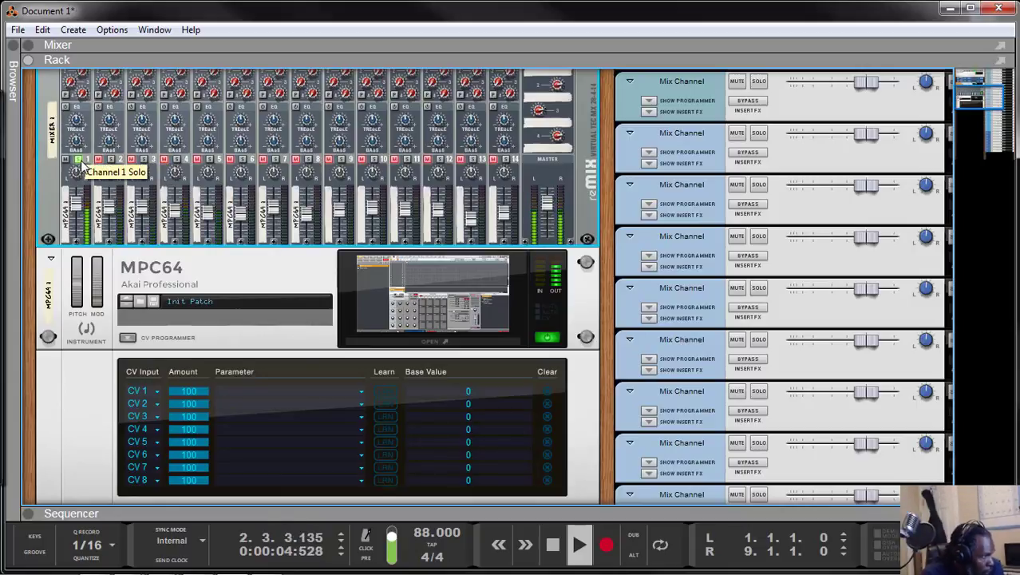
left_click(112, 161)
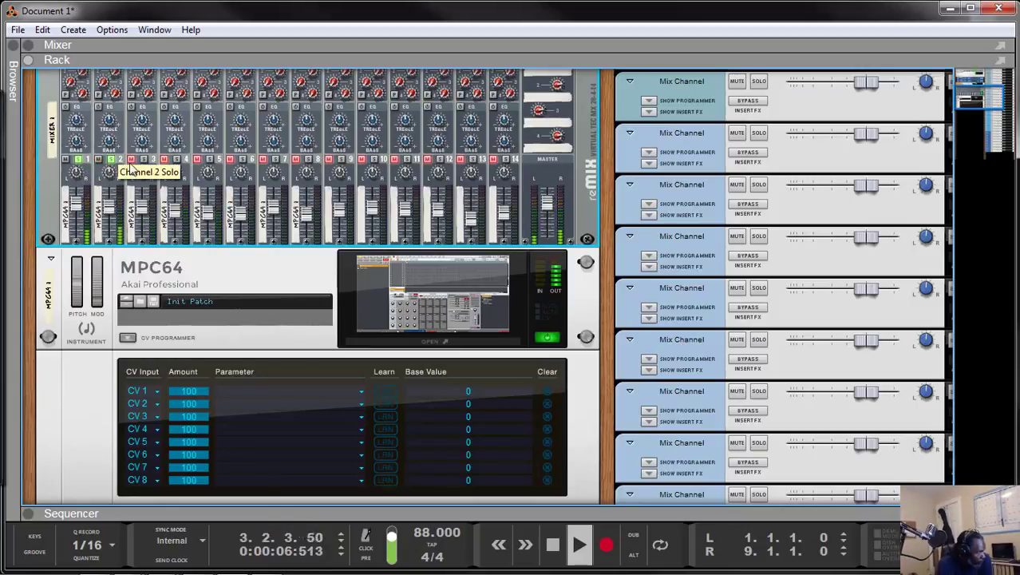
left_click(143, 161)
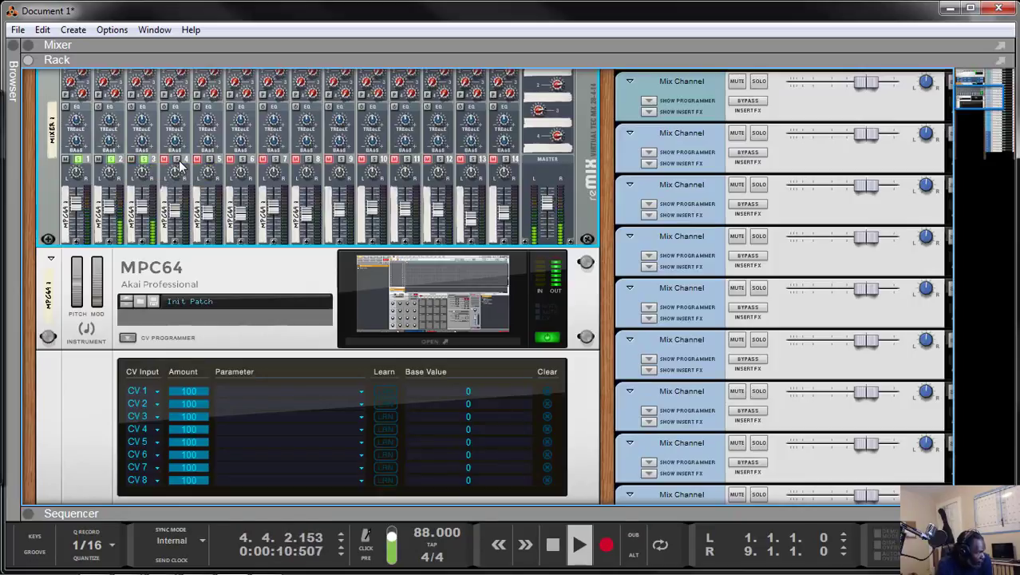
left_click(178, 162)
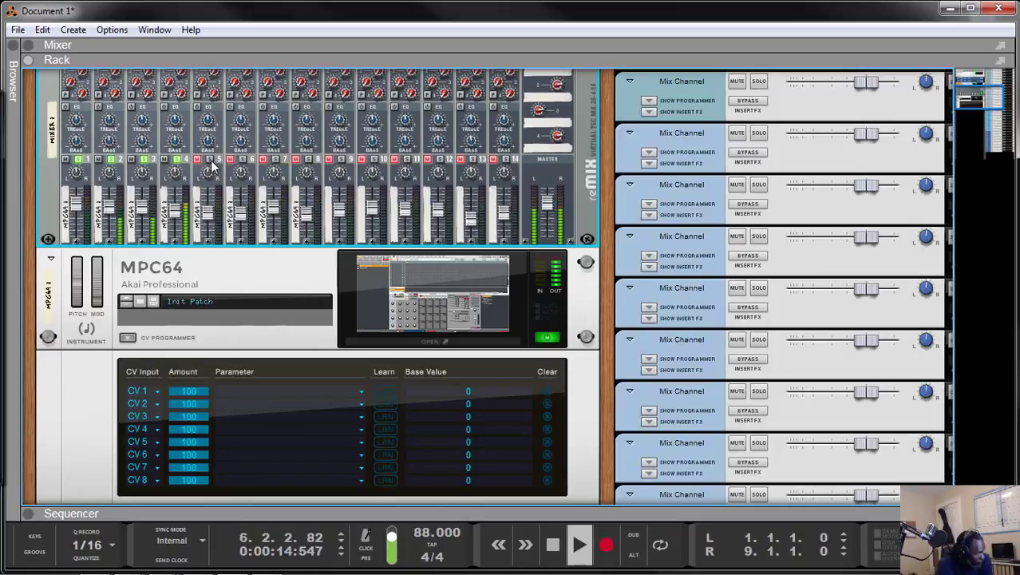
left_click(211, 161)
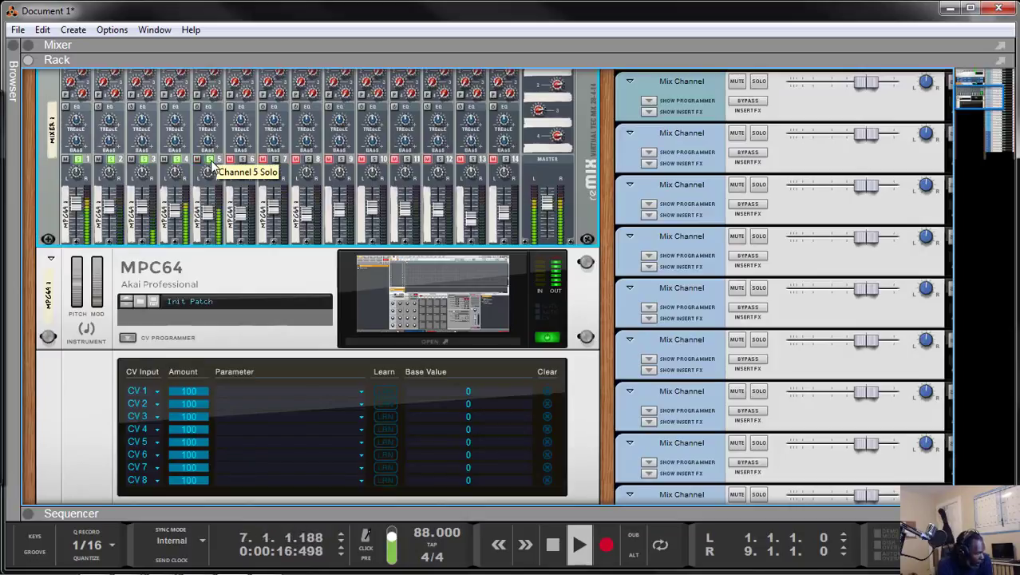
Step: Solo Mixer 1 channels 6 and 7 during playback, and release all soloed channels one after another before stopping the sequence
left_click(241, 160)
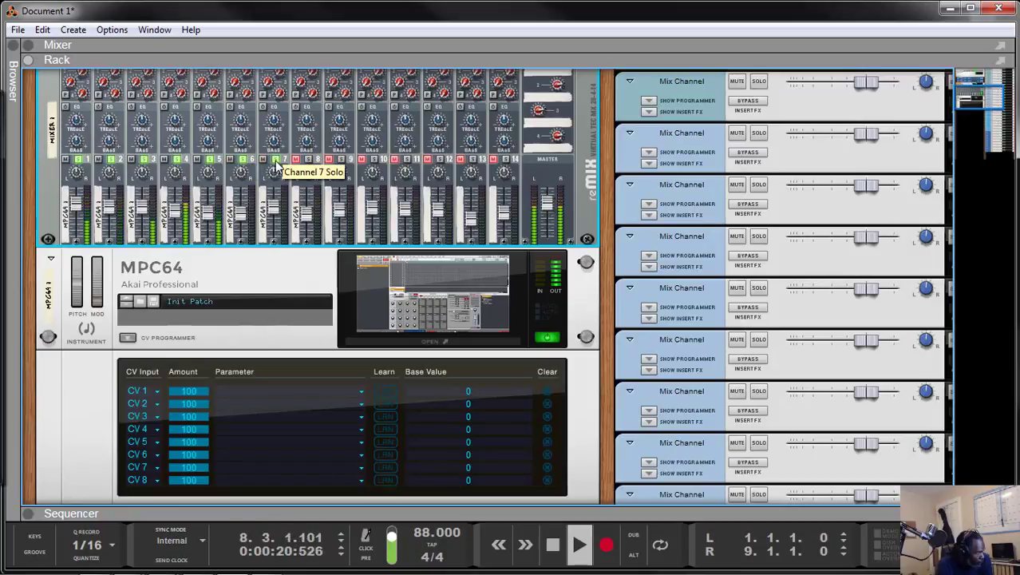
left_click(248, 163)
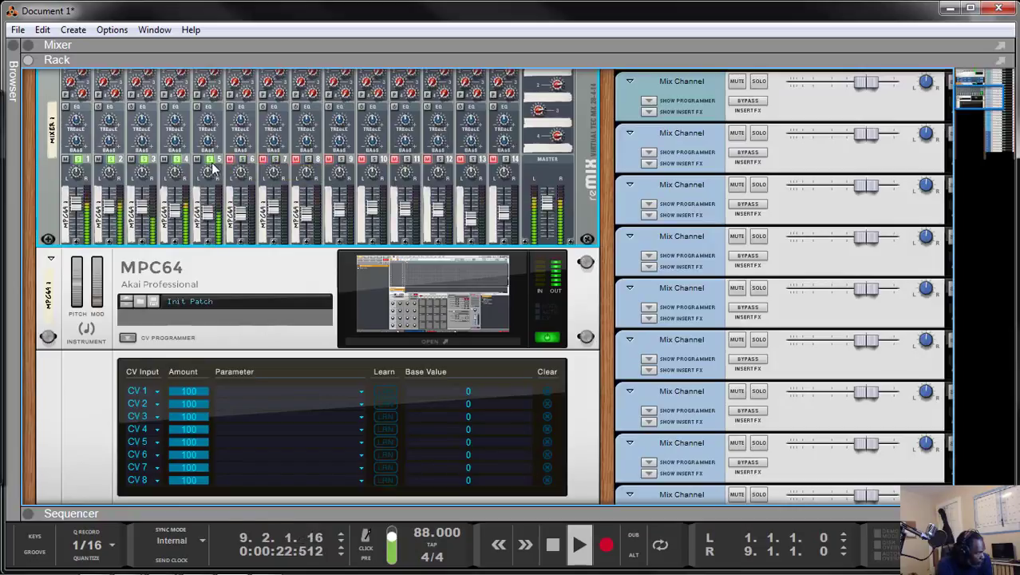
left_click(210, 163)
left_click(177, 163)
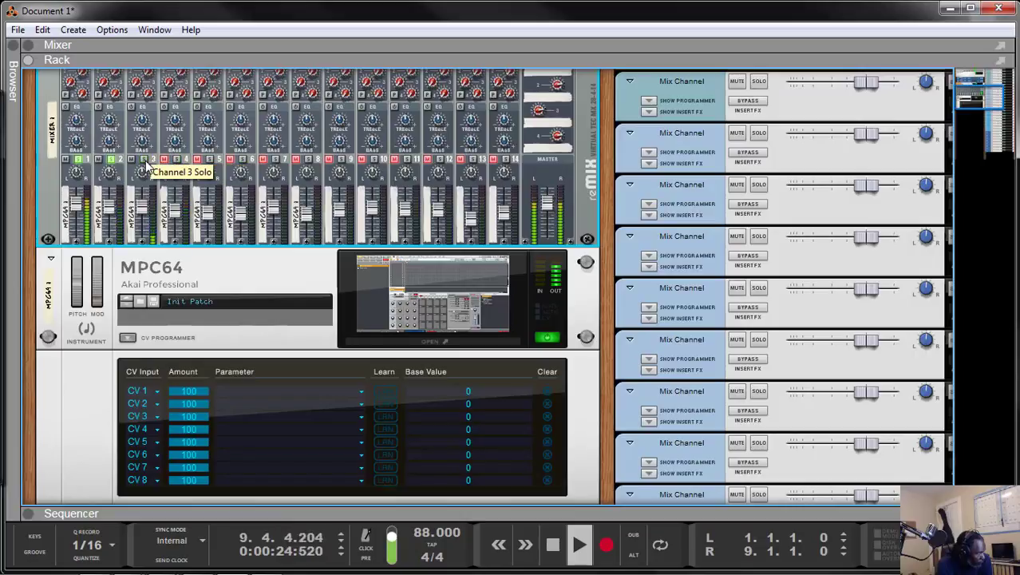
left_click(145, 162)
left_click(111, 162)
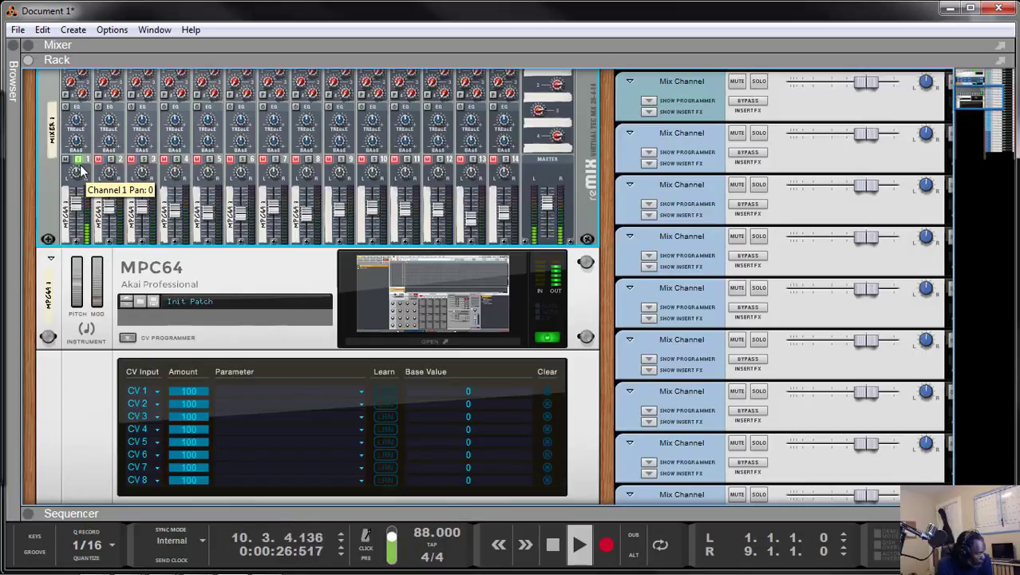
left_click(72, 159)
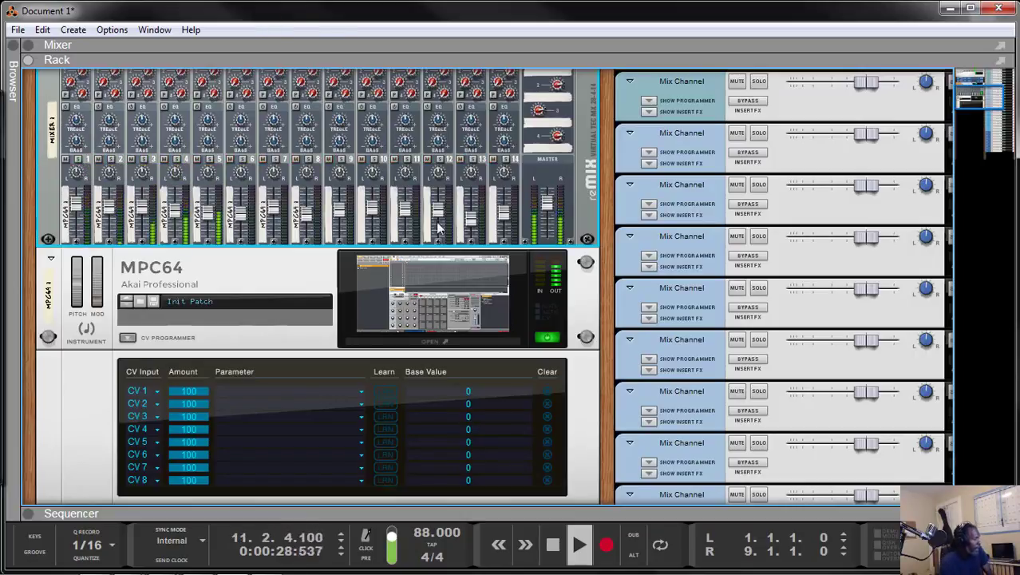
left_click(553, 544)
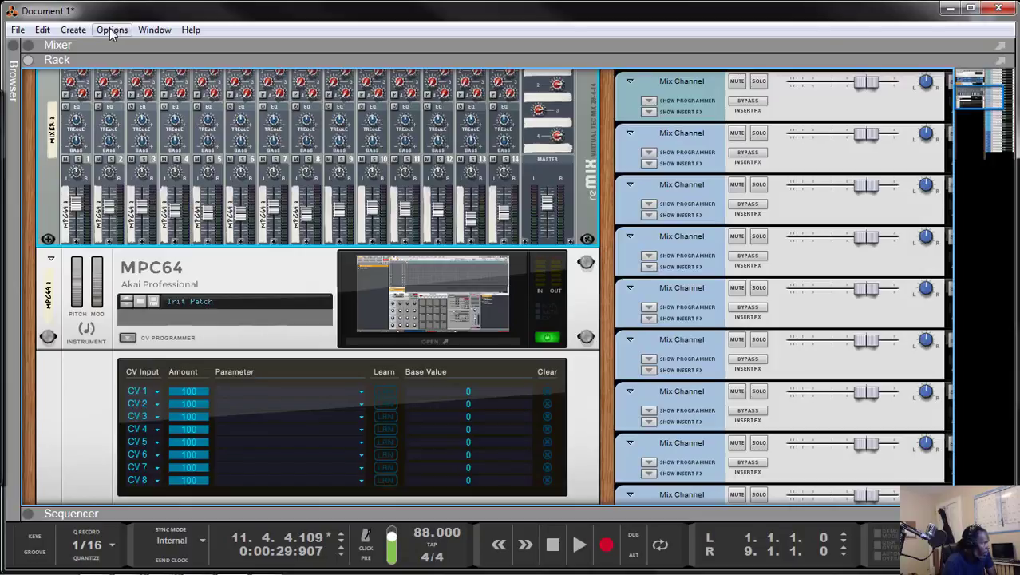
Step: Show the sequencer view and activate the Pencil tool
left_click(154, 29)
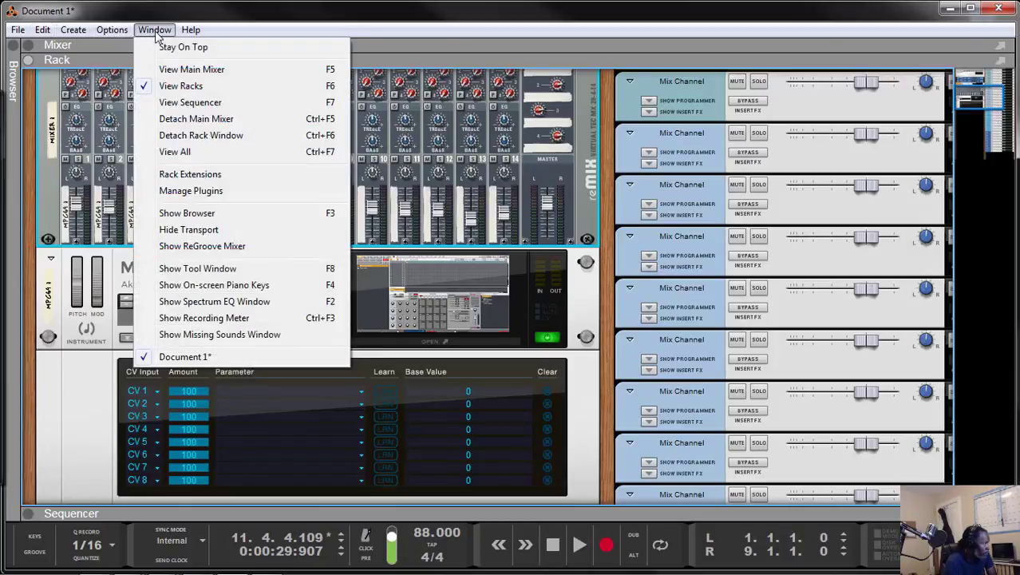
left_click(192, 100)
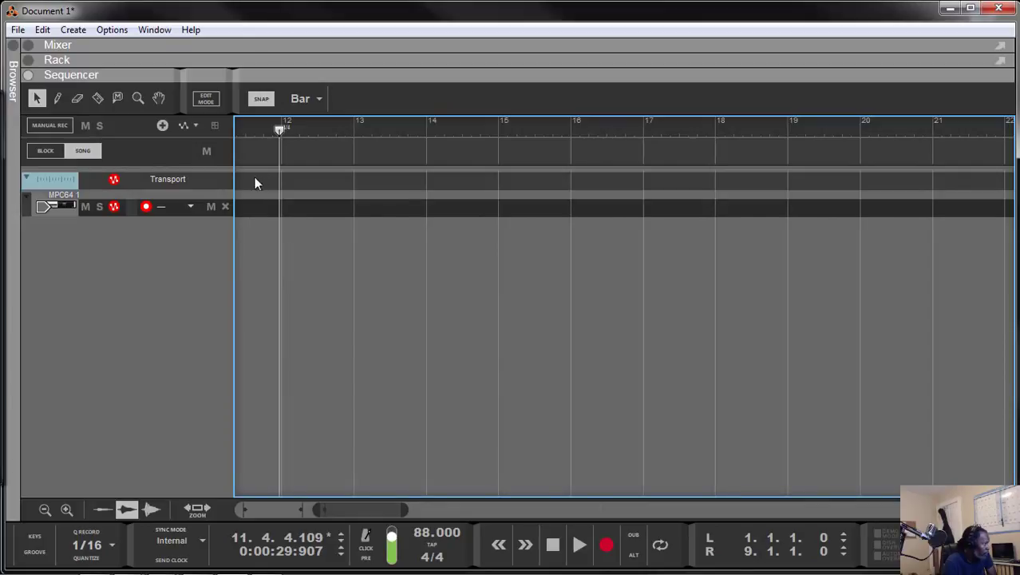
left_click(57, 97)
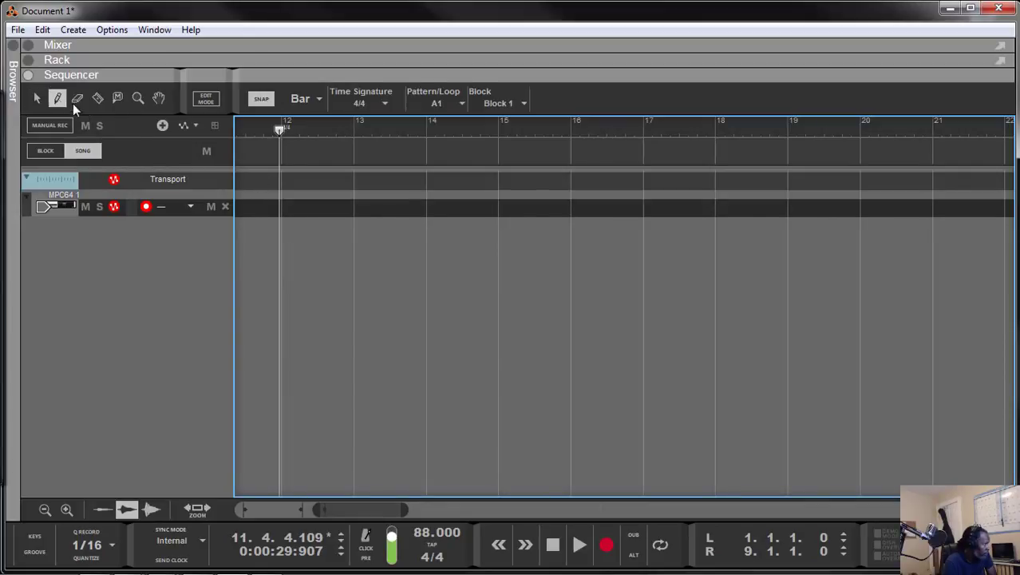
right_click(203, 212)
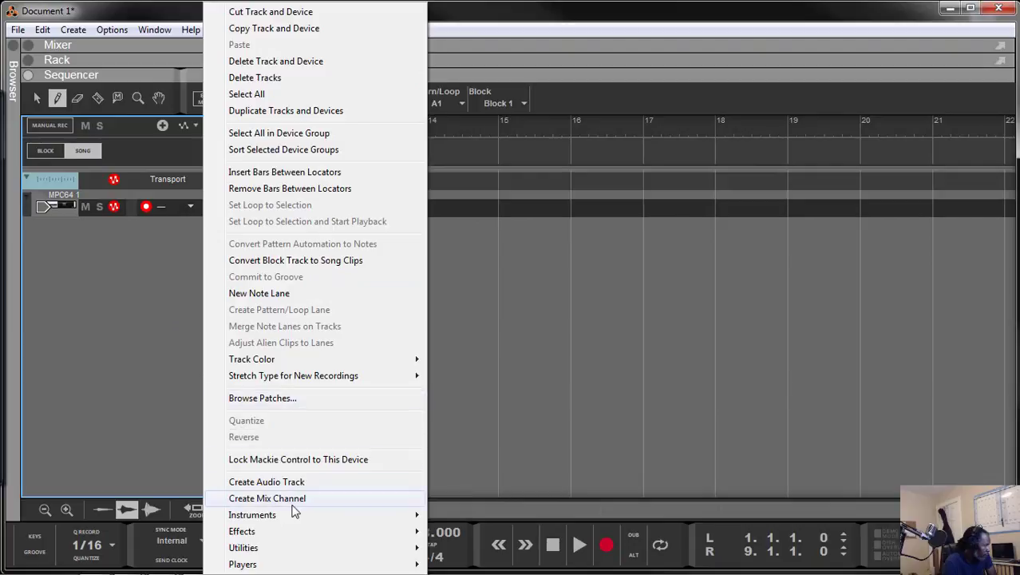
mouse_move(296, 515)
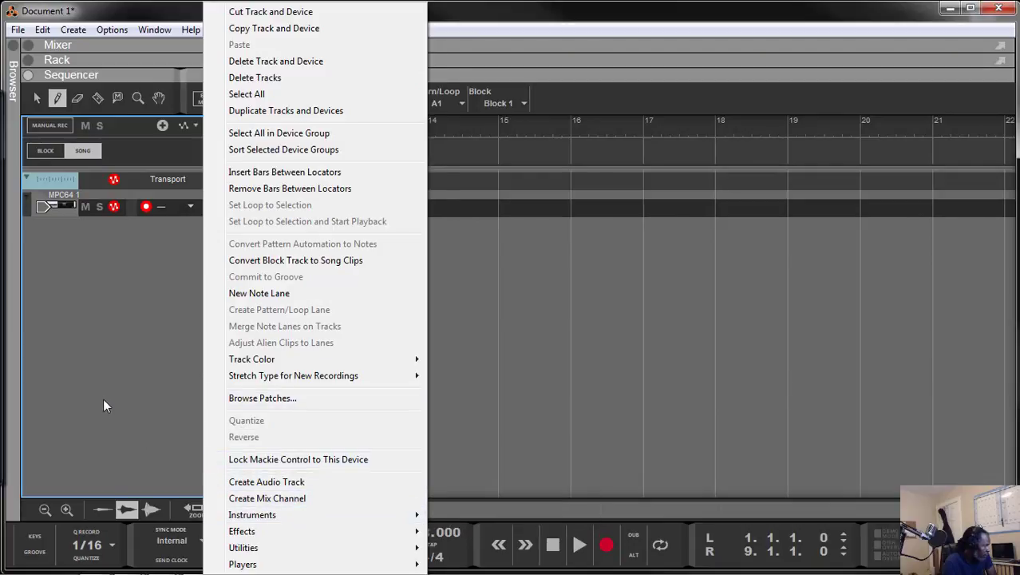
left_click(239, 143)
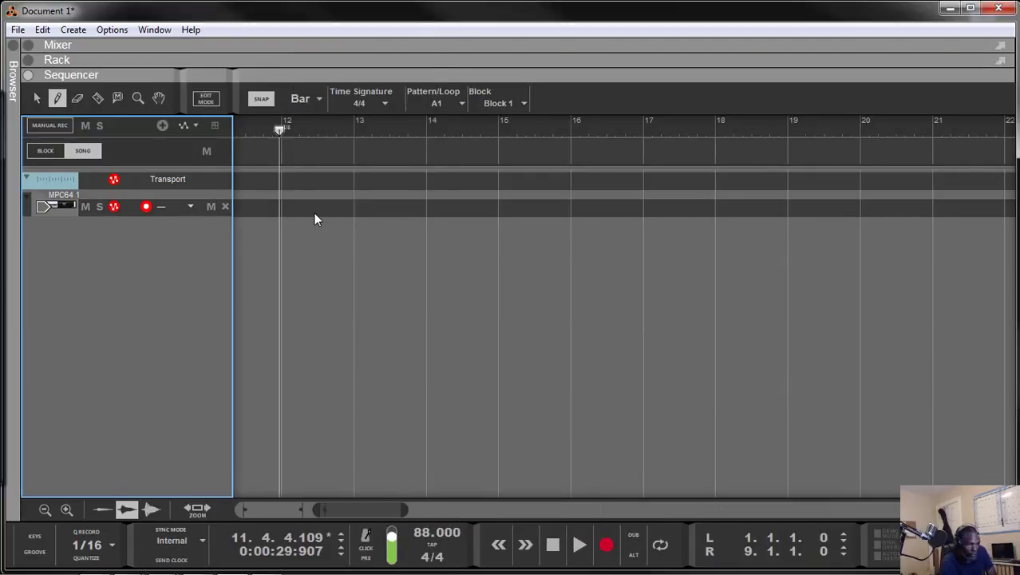
left_click(151, 209)
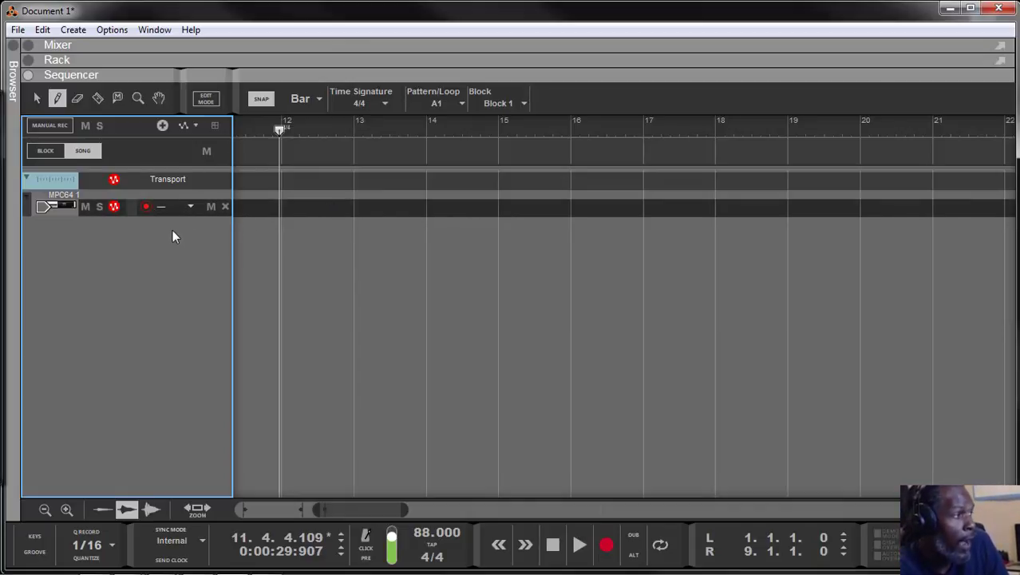
left_click(146, 207)
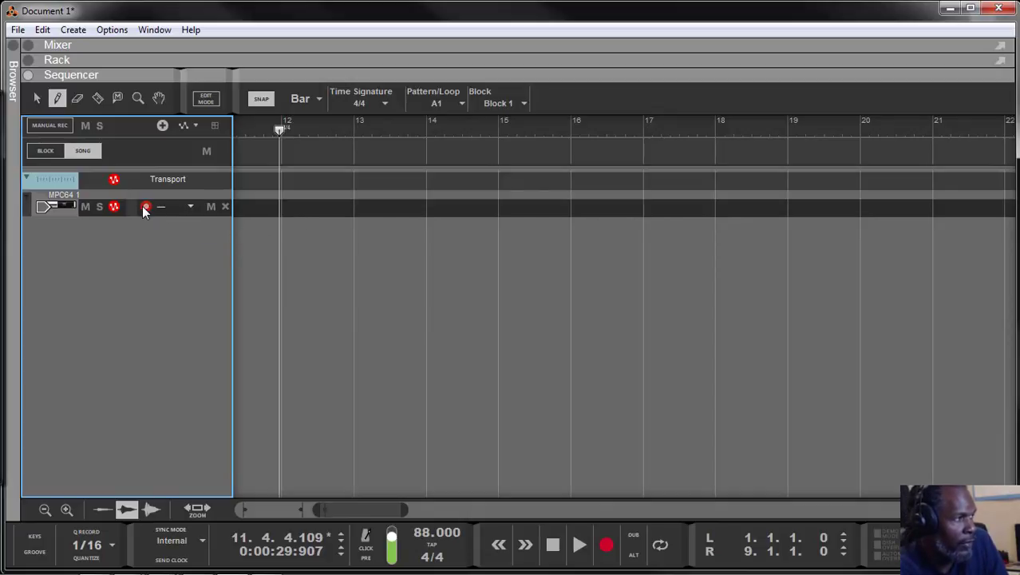
Step: Draw a one-bar clip at bar 11 on the MPC64 1 note lane and return to the Selection tool
left_click(241, 209)
left_click(279, 206)
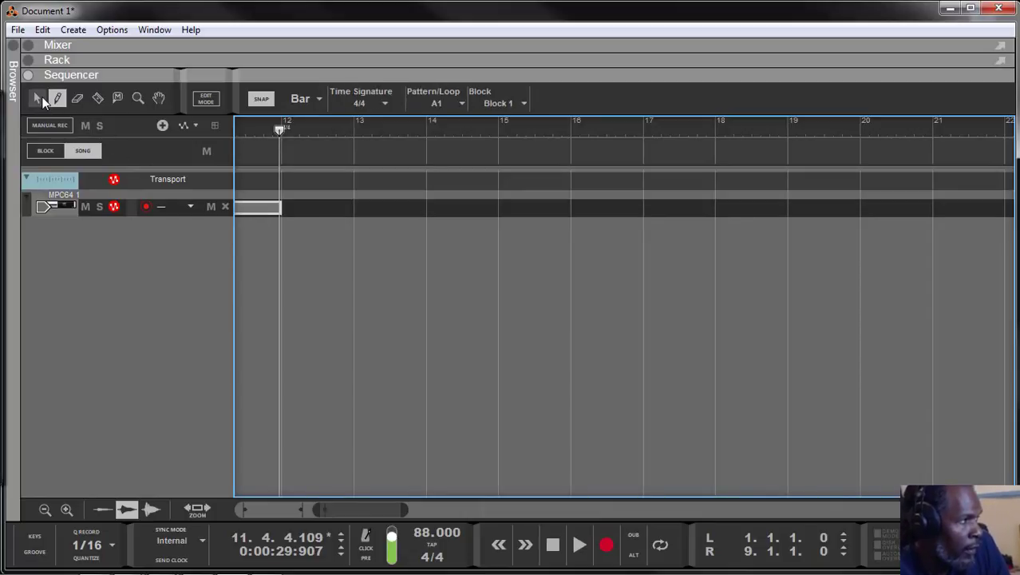
left_click(37, 98)
Step: Open the new clip for note editing and audition the piano-roll keys down to the lowest octaves
double_click(249, 208)
left_click_drag(288, 340, 273, 388)
scroll(271, 355, "down", 5)
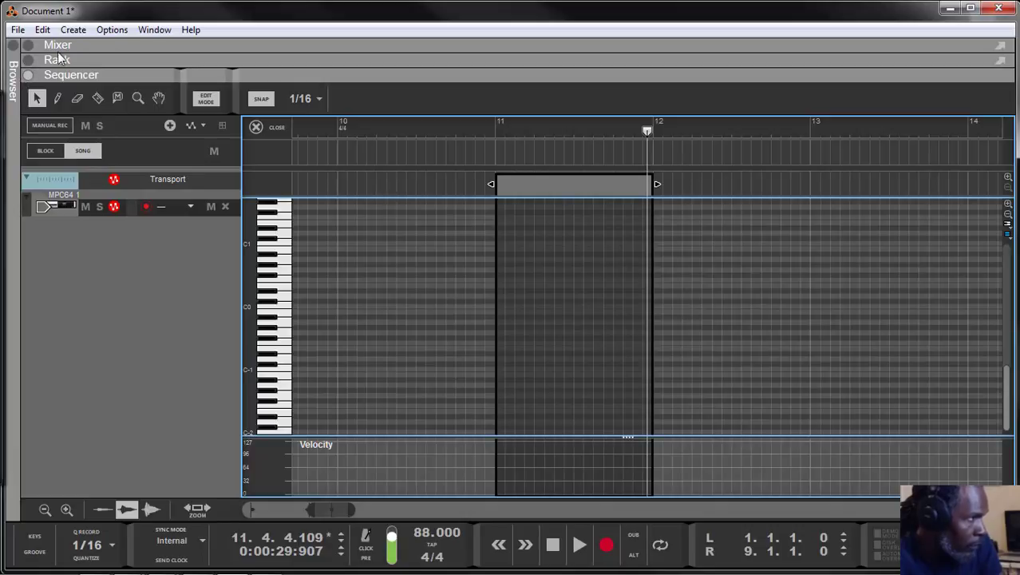
Step: Return to the rack view and open the MPC64 plugin's own window
left_click(156, 29)
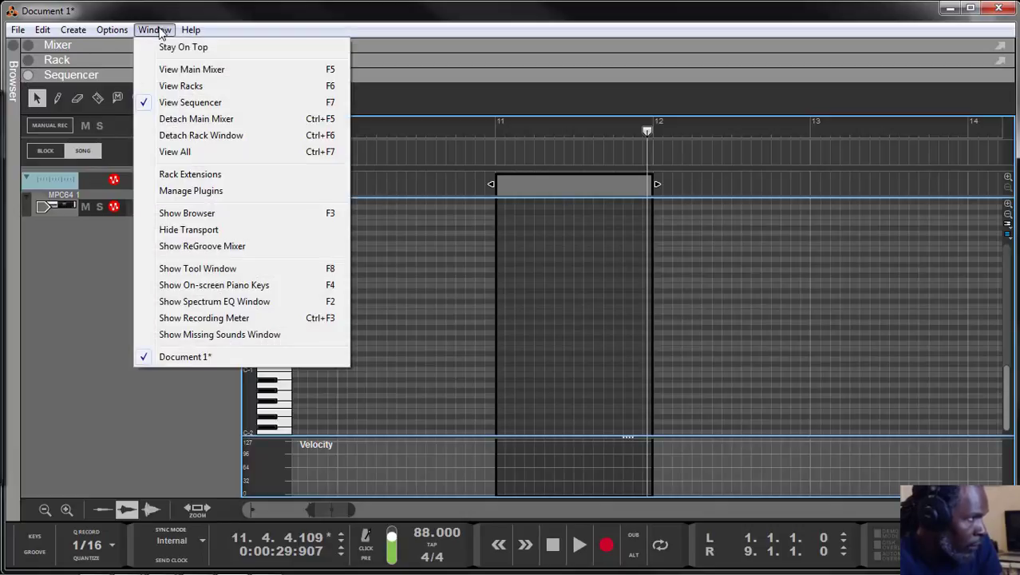
left_click(177, 84)
left_click(436, 121)
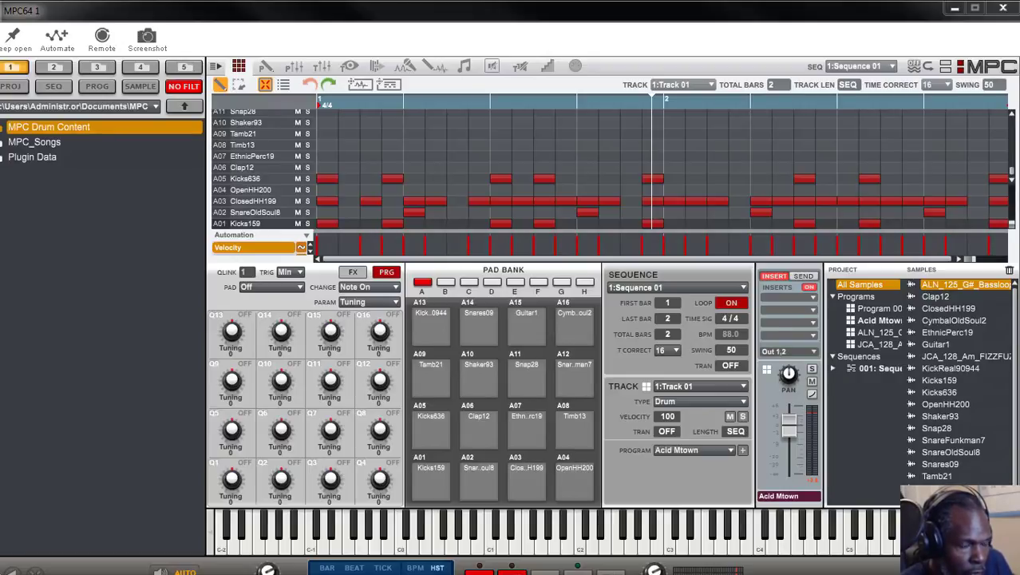
Step: Open the MPC64 preferences and inspect the MIDI, Other and Hardware settings
left_click(216, 67)
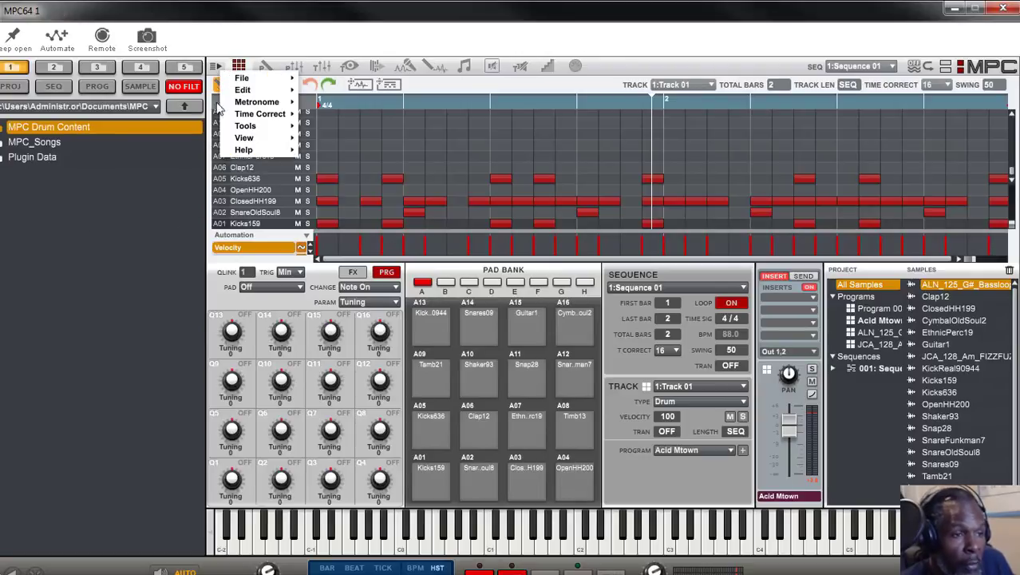
mouse_move(247, 90)
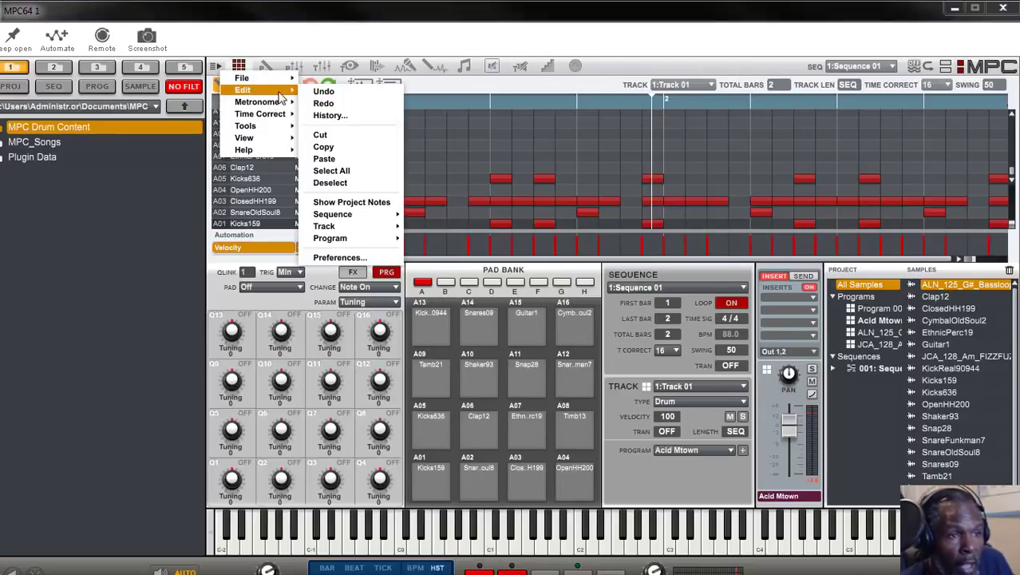
left_click(340, 259)
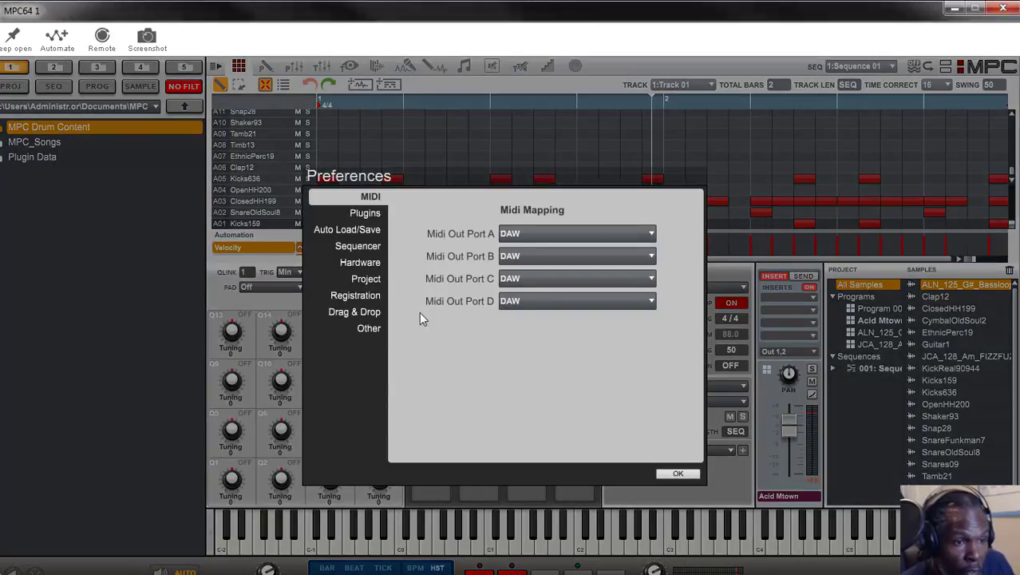
left_click(369, 328)
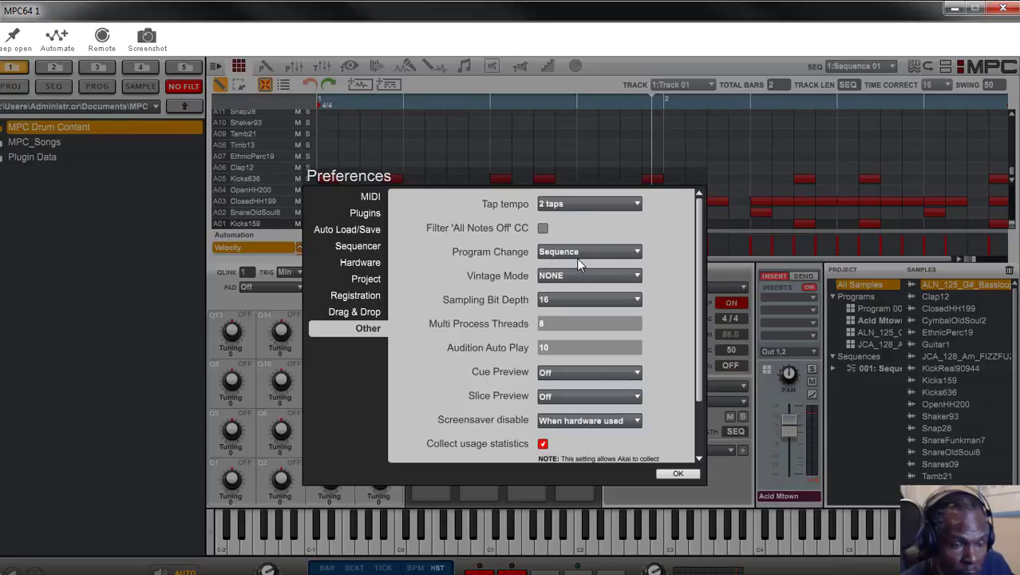
left_click(364, 263)
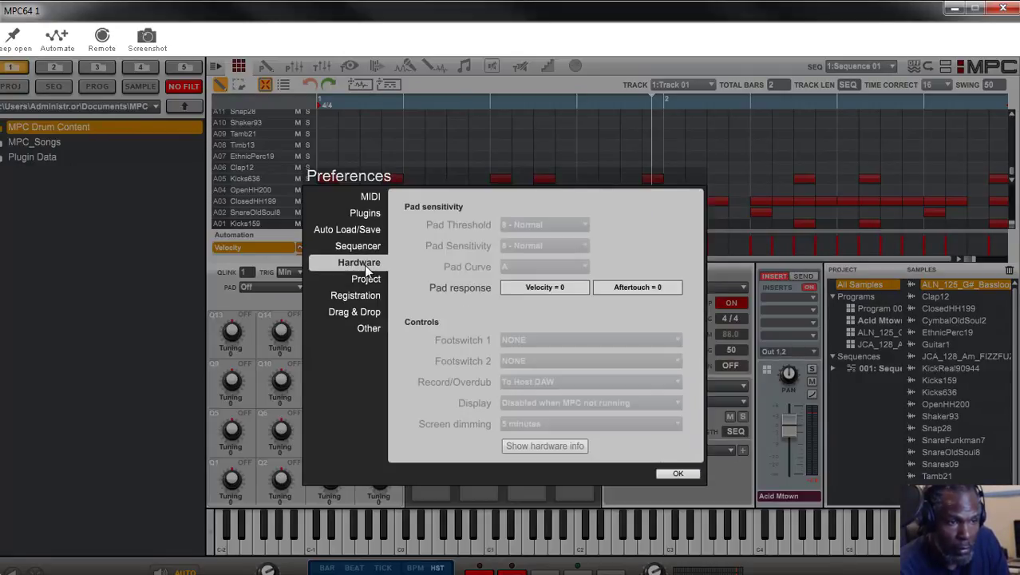
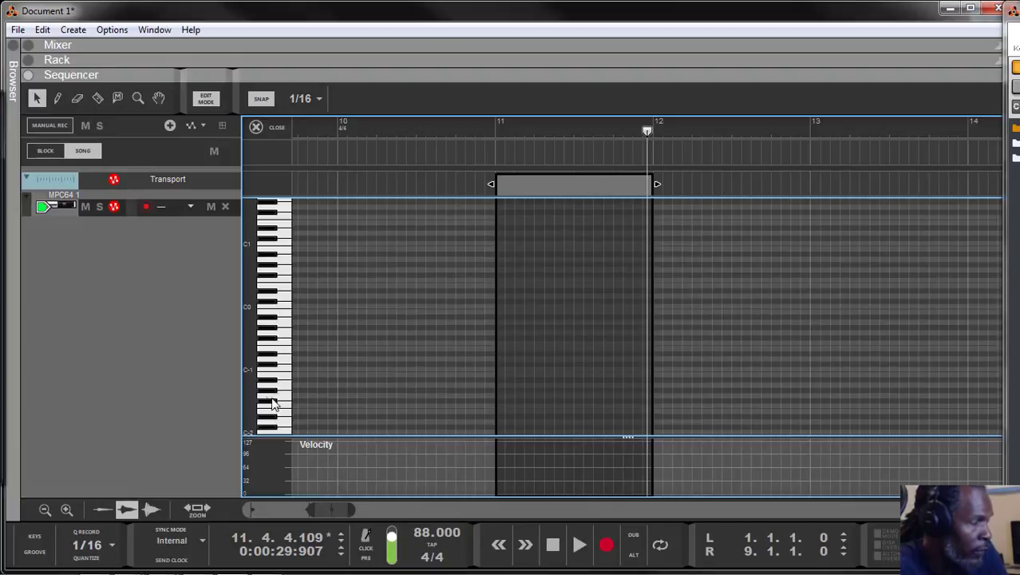
Step: Enable recording on the MPC64 1 note lane and audition the piano-roll keys upward from the lowest octave
left_click(146, 209)
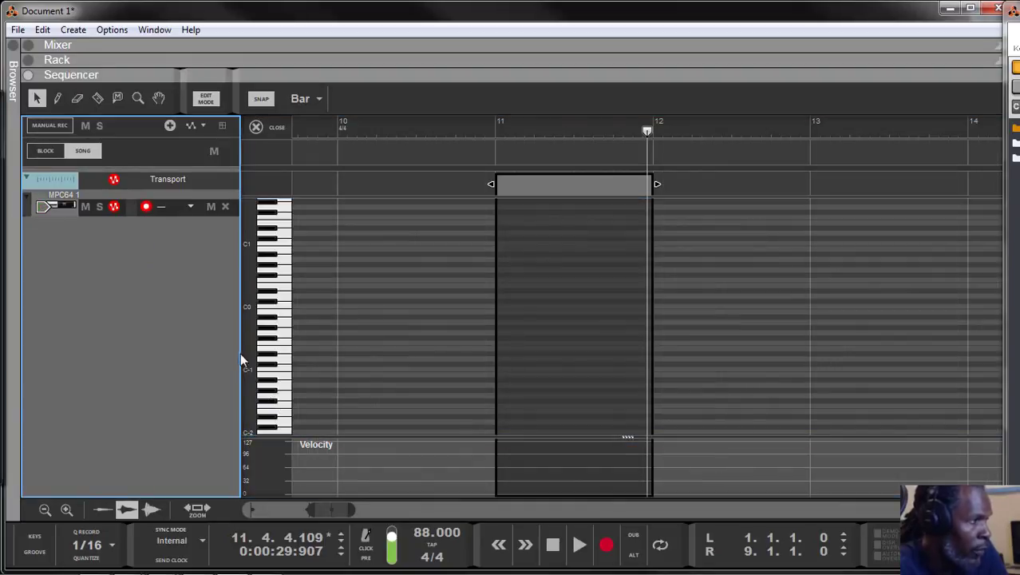
left_click(269, 423)
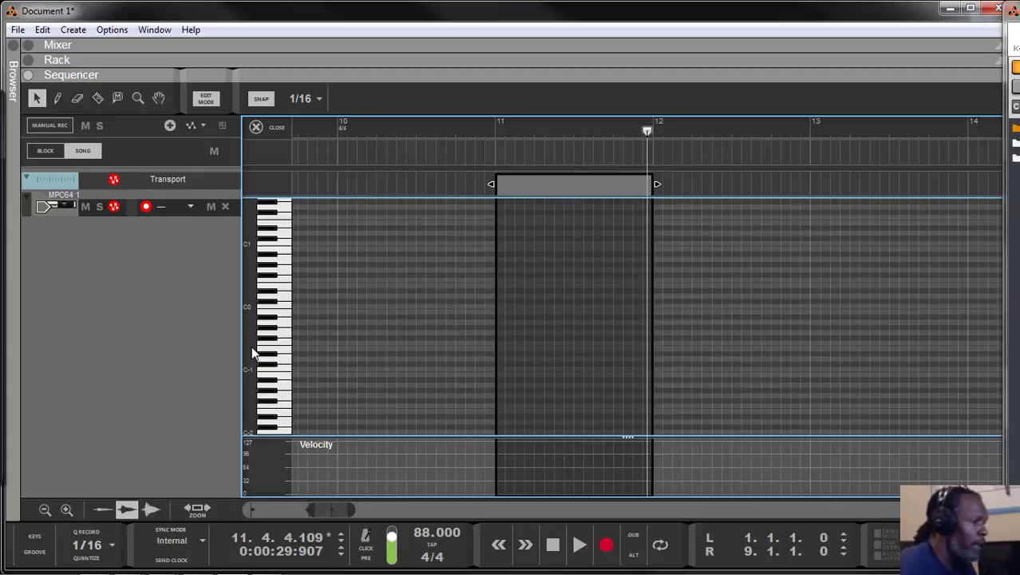
mouse_move(271, 413)
left_mouse_down()
mouse_move(280, 206)
mouse_move(271, 310)
left_mouse_up()
scroll(271, 255, "up", 3)
scroll(278, 240, "up", 4)
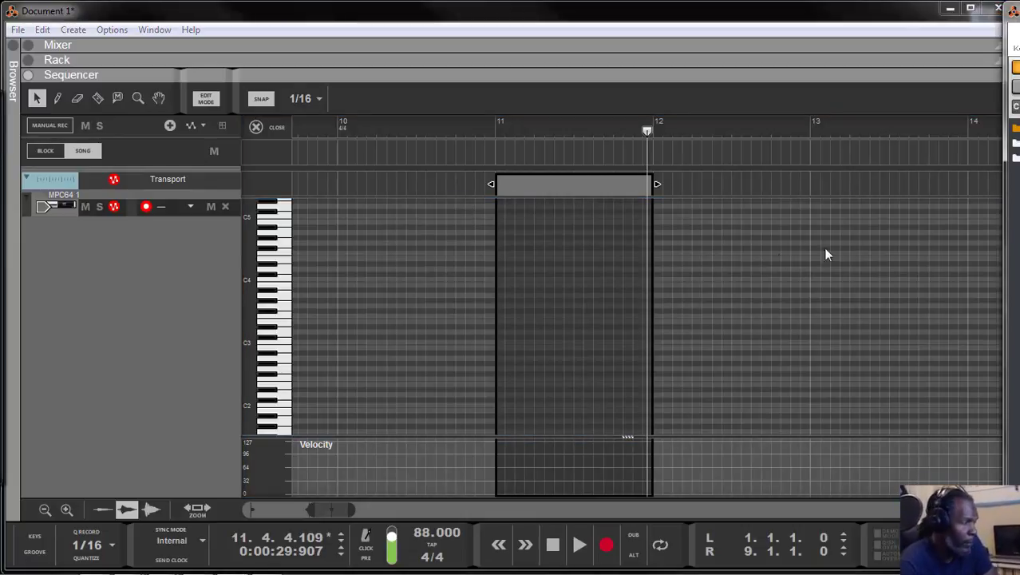
Step: Audition the piano-roll keys between C0 and C2 to find which notes trigger the MPC64 drum pads
scroll(262, 407, "down", 6)
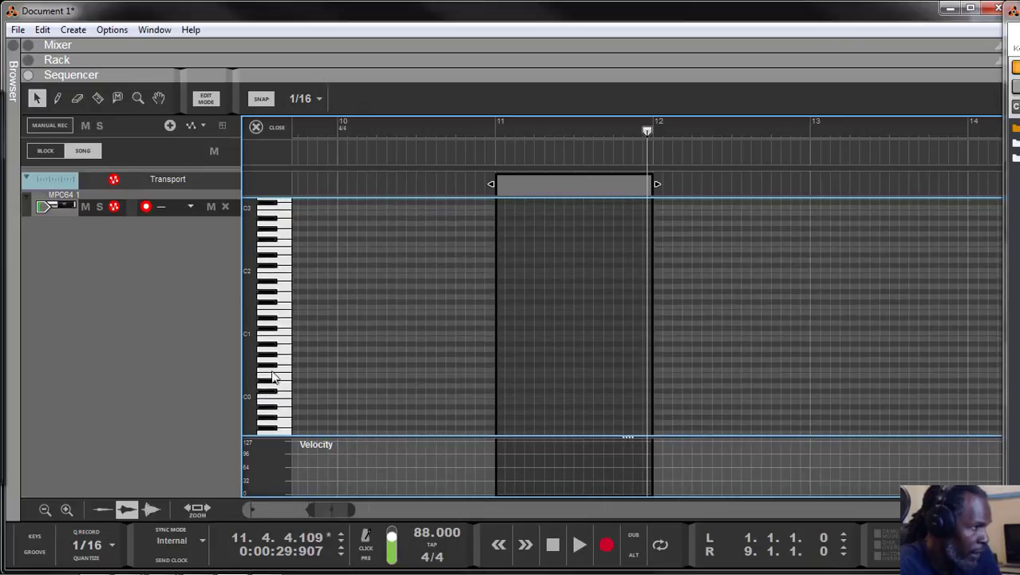
left_click(277, 347)
left_click(280, 335)
left_click(279, 307)
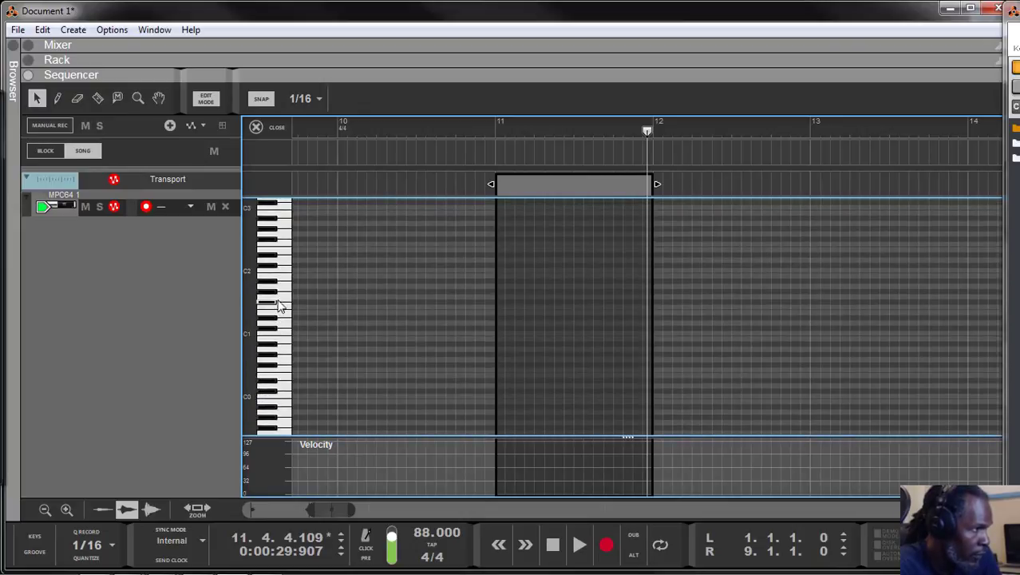
left_click(279, 297)
left_click(278, 292)
left_click(277, 291)
left_click(280, 284)
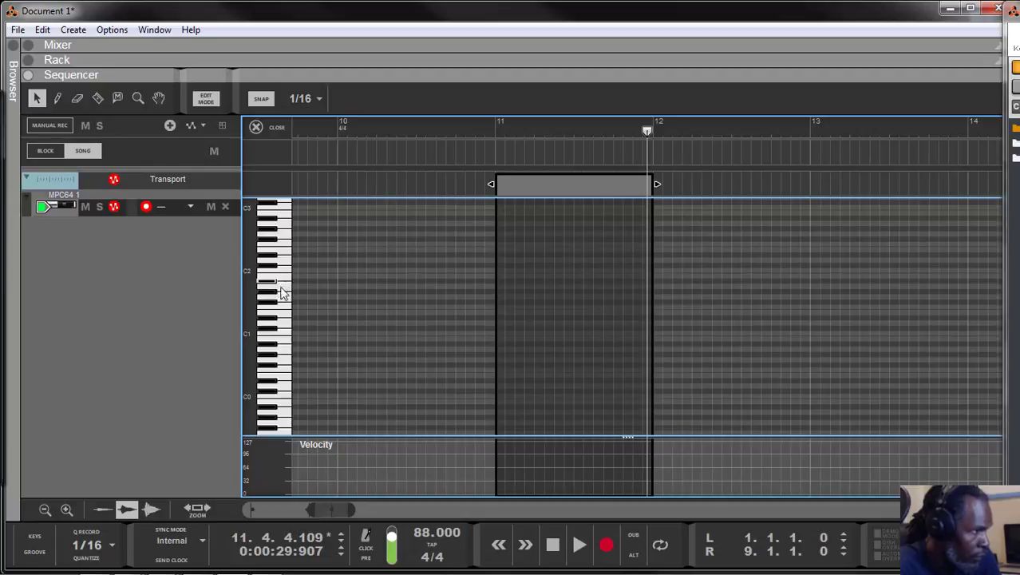
left_click(280, 292)
left_click(280, 290)
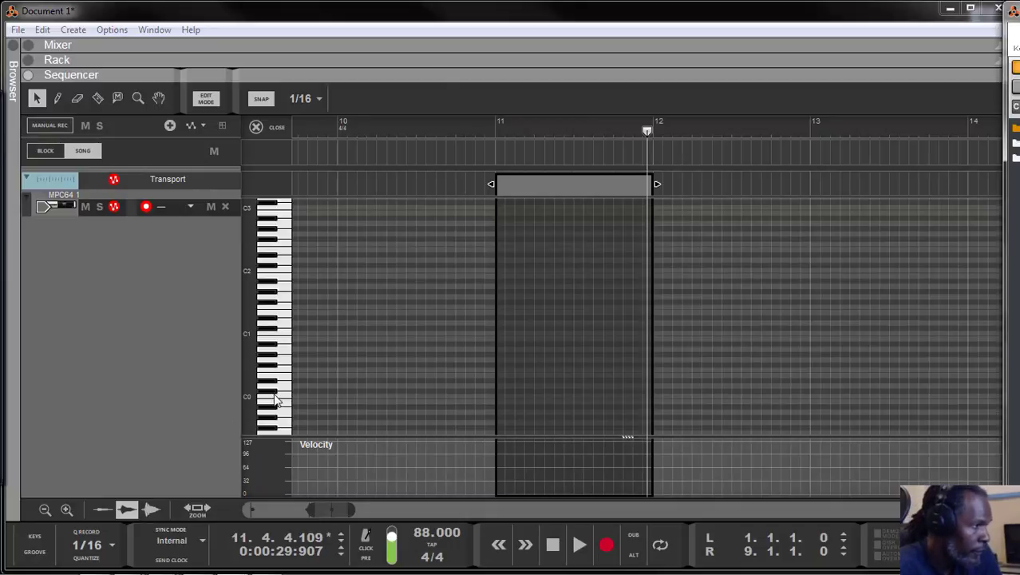
mouse_move(277, 394)
left_mouse_down()
mouse_move(279, 265)
mouse_move(271, 326)
left_mouse_up()
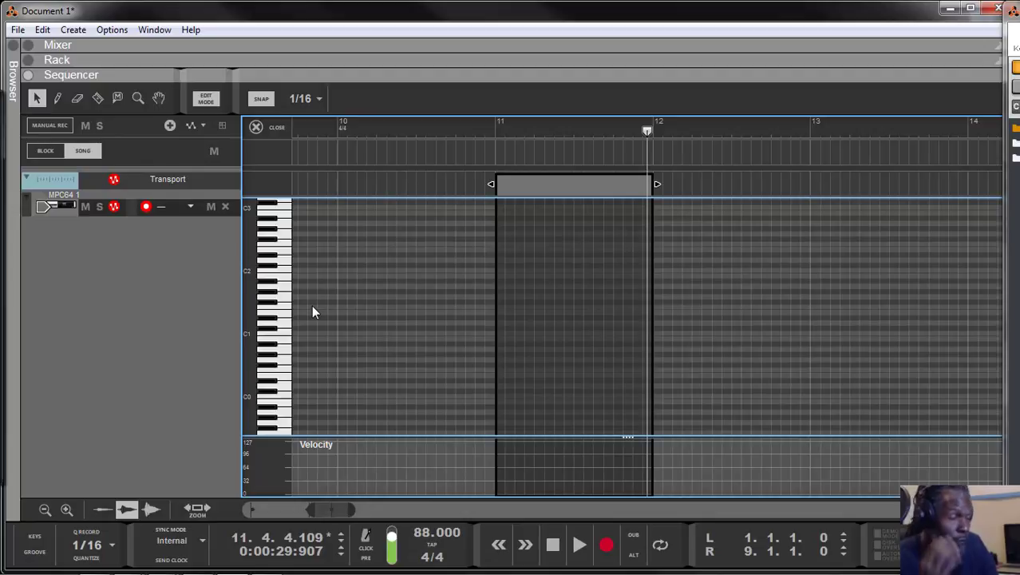
left_click(309, 313)
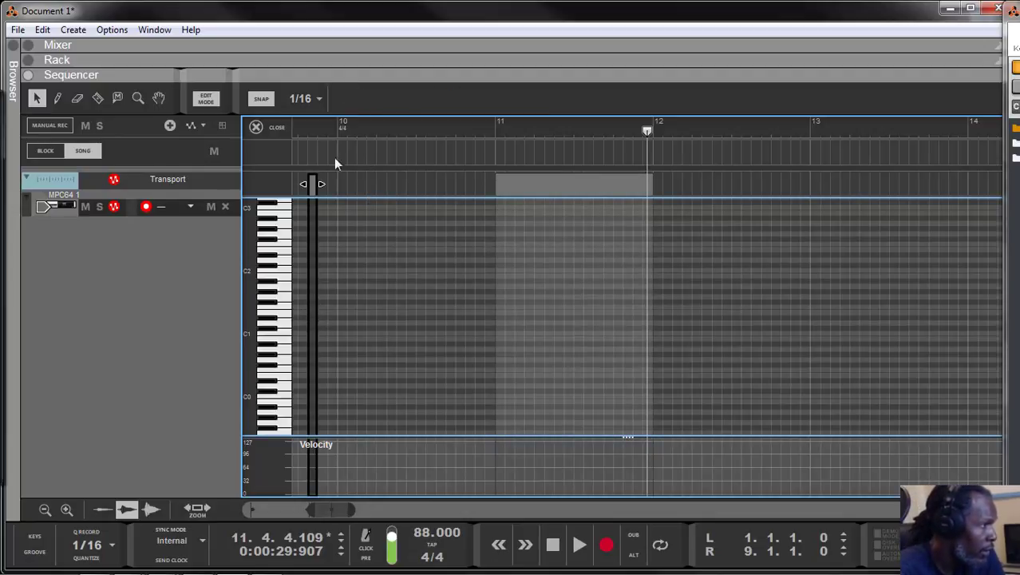
left_click(42, 29)
left_click(72, 46)
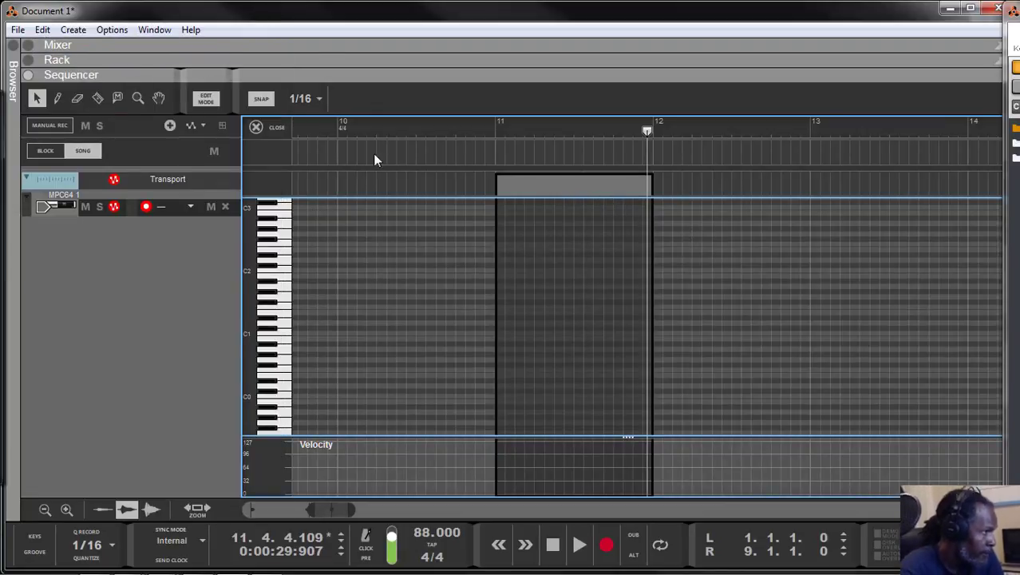
Step: Draw a run of test notes around C1 on the MPC64 1 note lane between bars 9 and 11
left_click(58, 98)
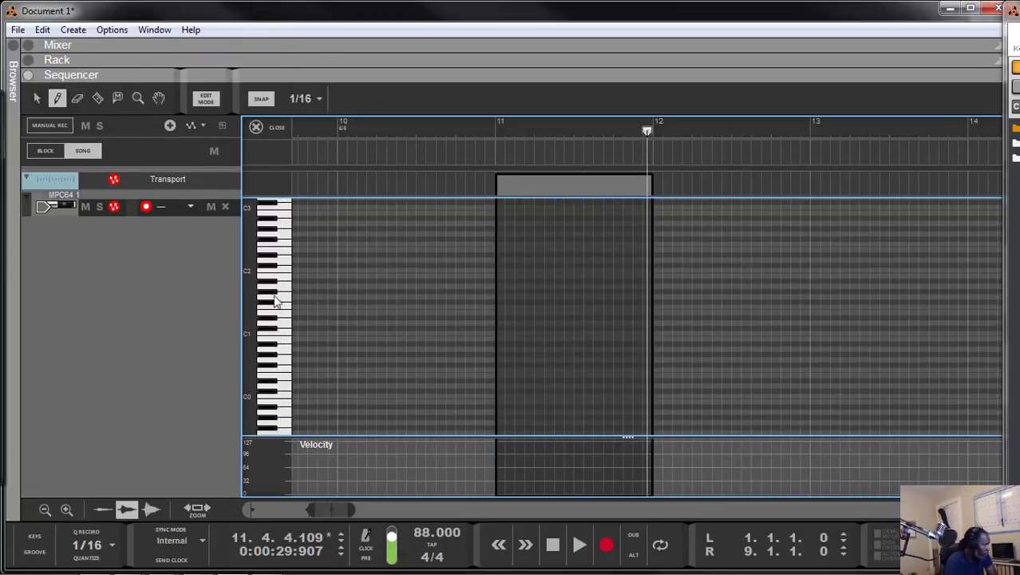
mouse_move(301, 334)
left_mouse_down()
mouse_move(365, 324)
mouse_move(381, 347)
mouse_move(406, 348)
mouse_move(464, 327)
left_mouse_up()
left_click(371, 348)
mouse_move(477, 312)
left_mouse_down()
mouse_move(524, 307)
mouse_move(550, 331)
left_mouse_up()
left_click(538, 306)
Step: Return to the song start, play it back and look over the note lane from low to high pitches
left_click(578, 548)
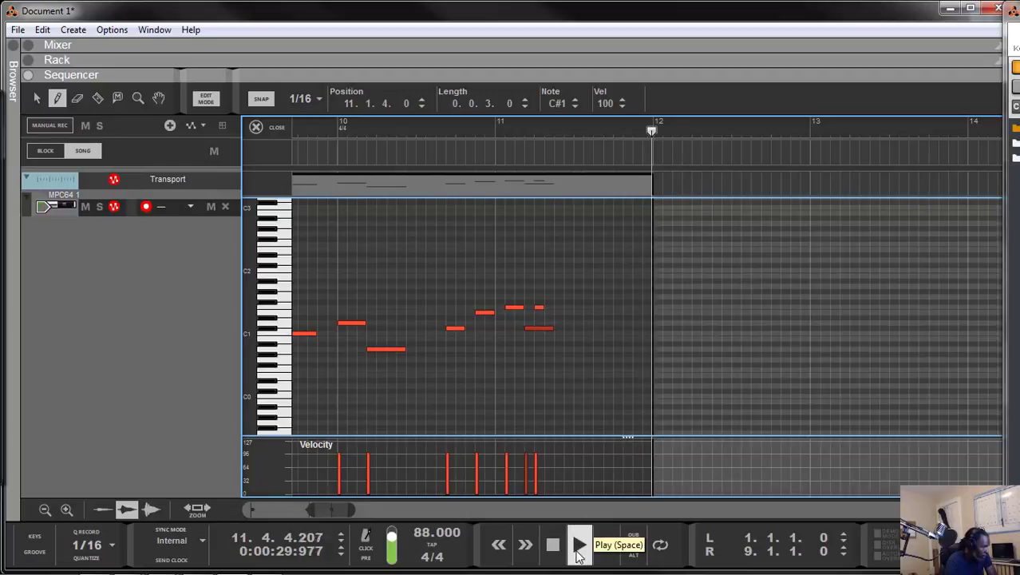
left_click(563, 552)
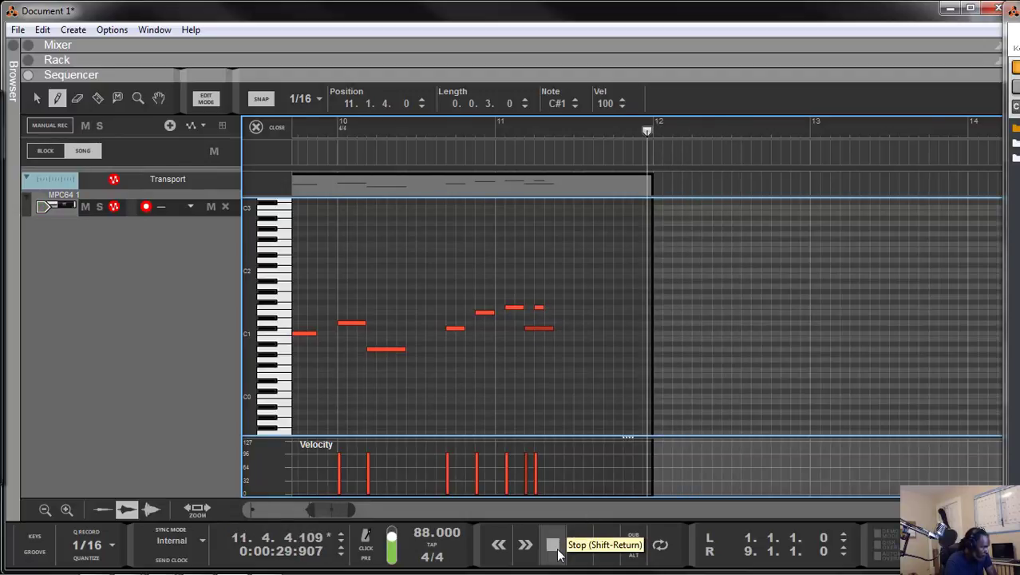
left_click(564, 552)
left_click(578, 551)
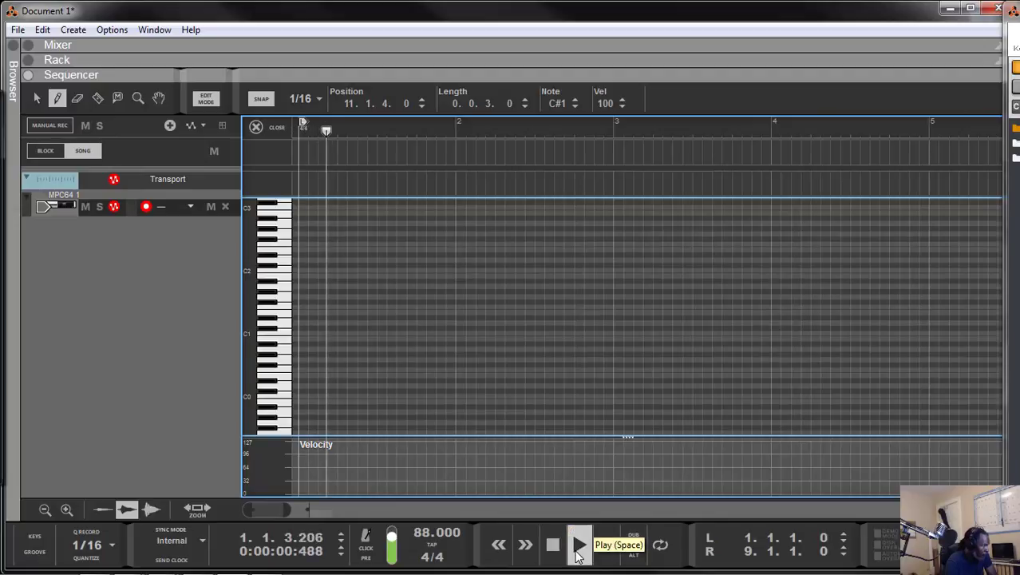
scroll(474, 346, "down", 3)
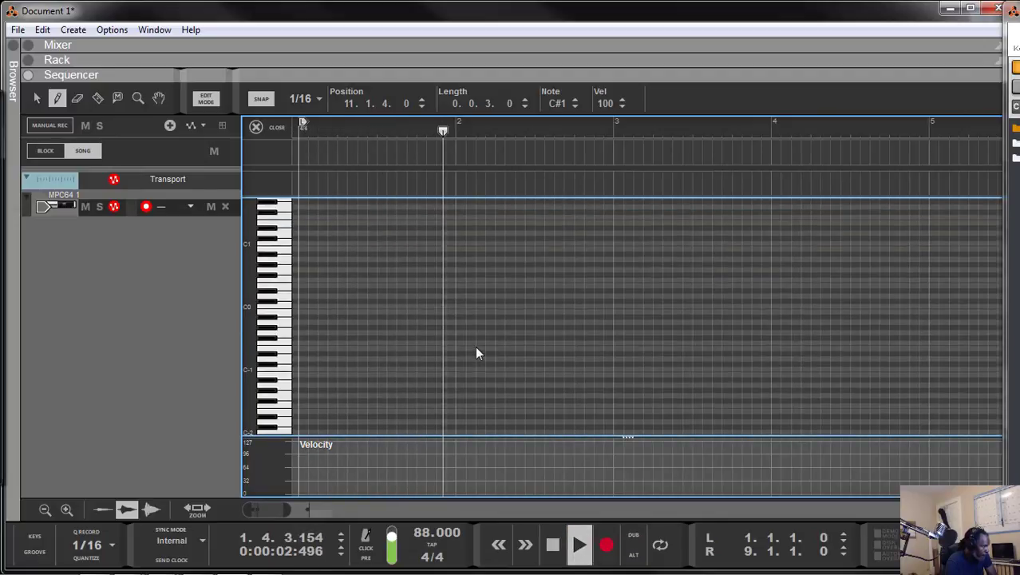
scroll(298, 201, "up", 4)
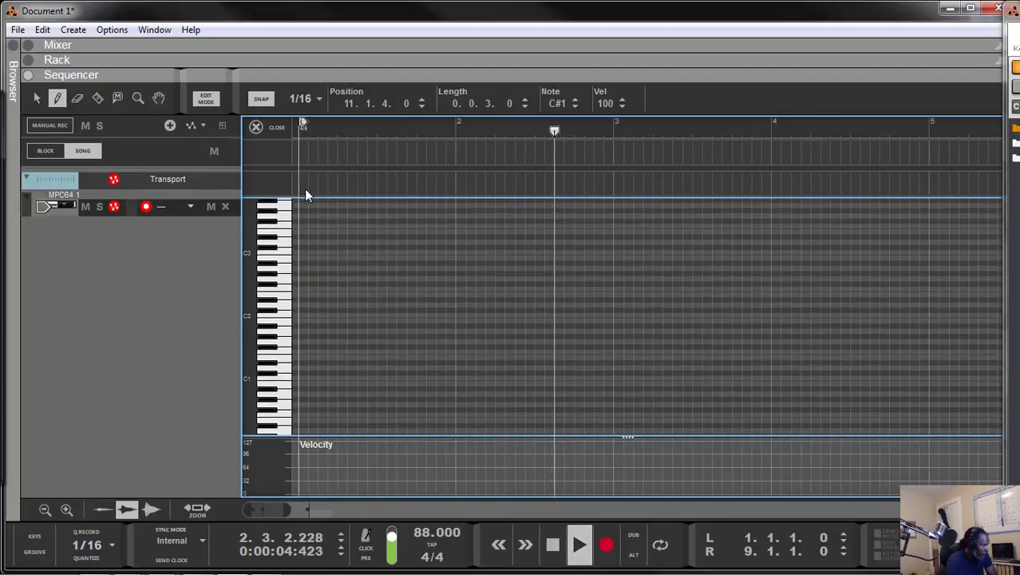
Step: Close the note editor, move the MPC64 1 clip to the start of bar 1 and play it from the beginning
left_click(274, 128)
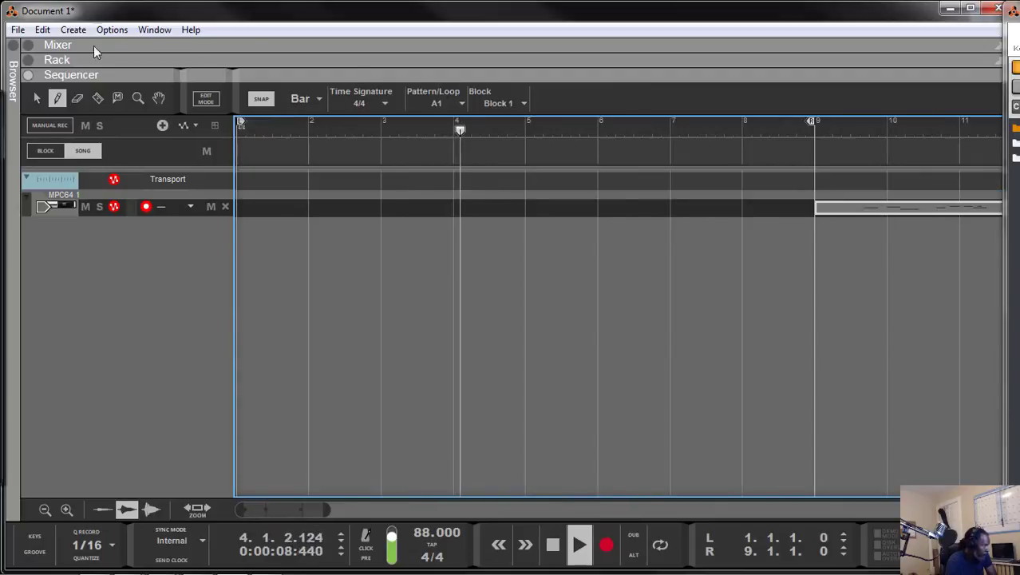
left_click(39, 98)
left_click_drag(879, 210, 282, 217)
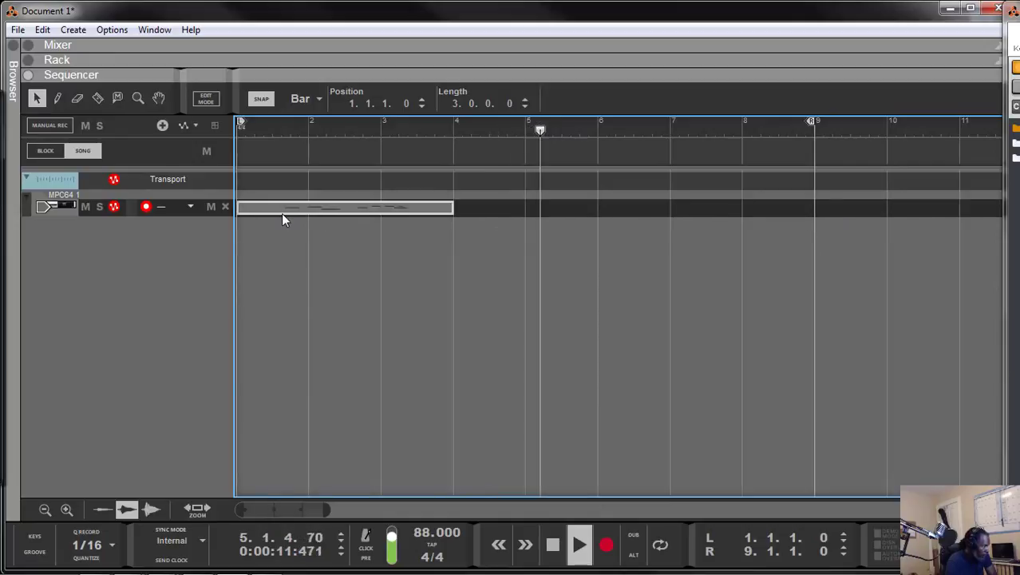
double_click(550, 546)
left_click(579, 548)
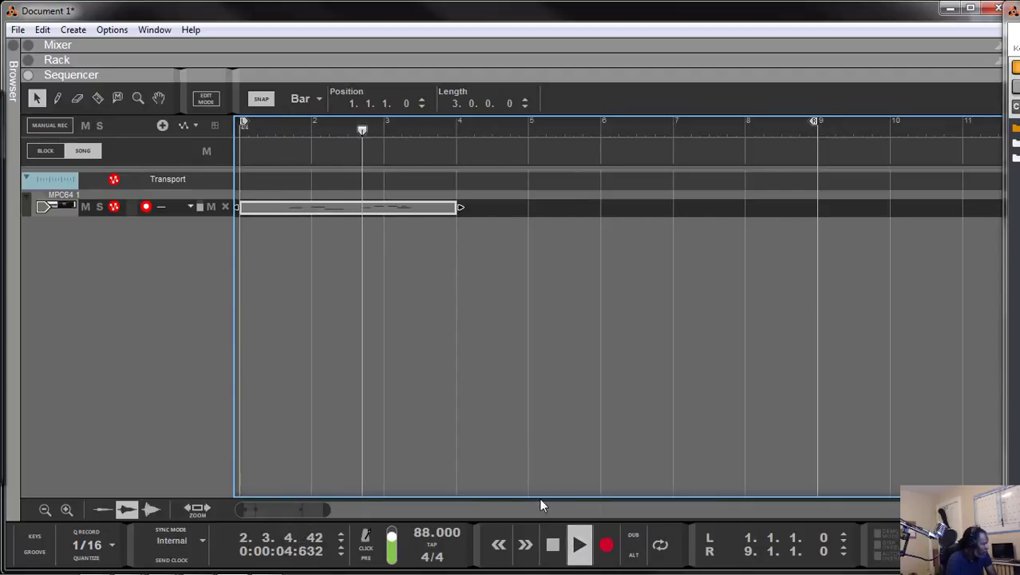
left_click(552, 546)
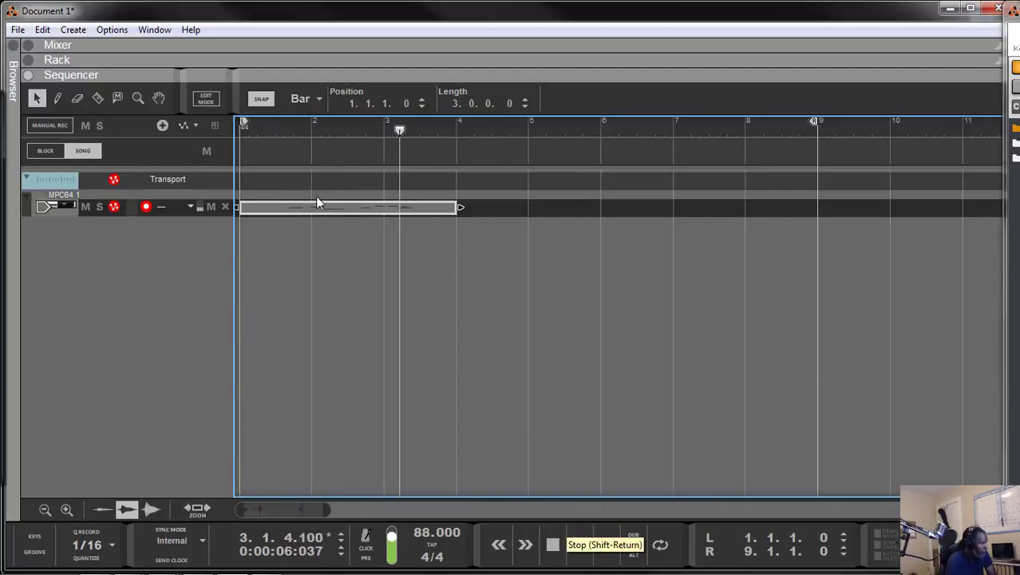
Step: Delete the MPC64 1 clip and bring the plugin's Track 03 sequence into Reason's sequencer as a MIDI clip at bar 1
key("Delete")
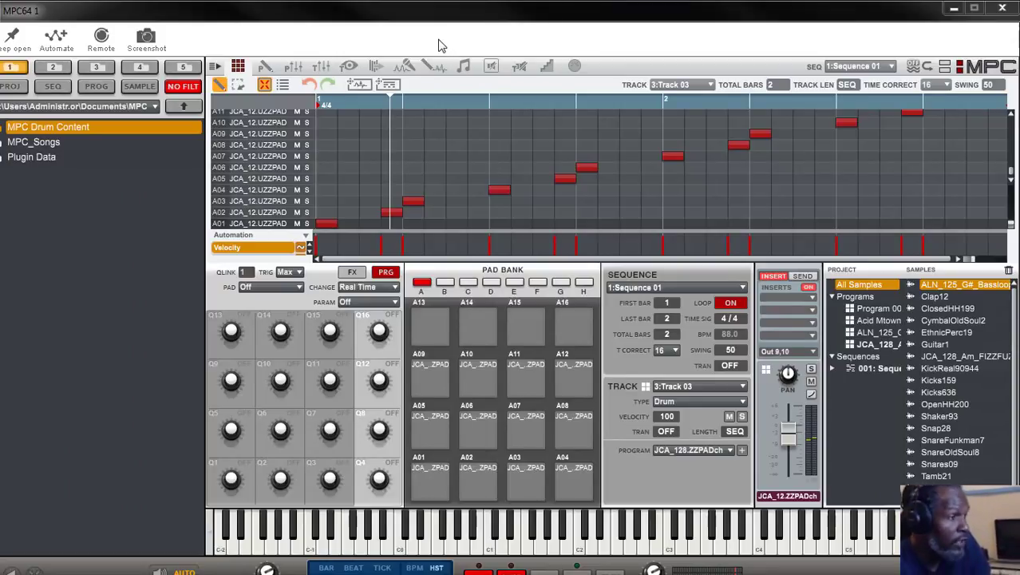
left_click(388, 86)
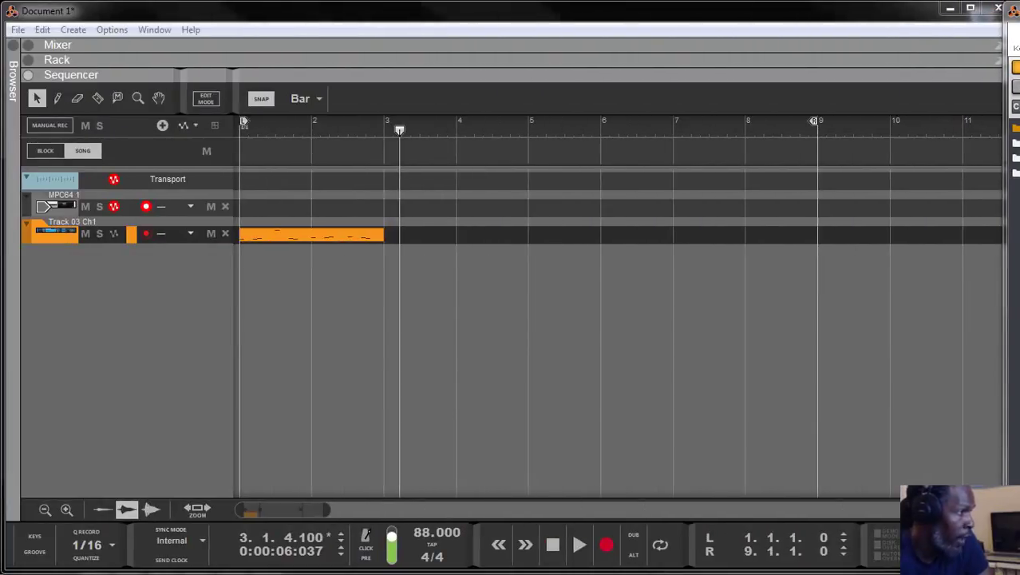
Step: Open the imported Track 03 Ch1 clip and examine its notes across the octaves
double_click(327, 237)
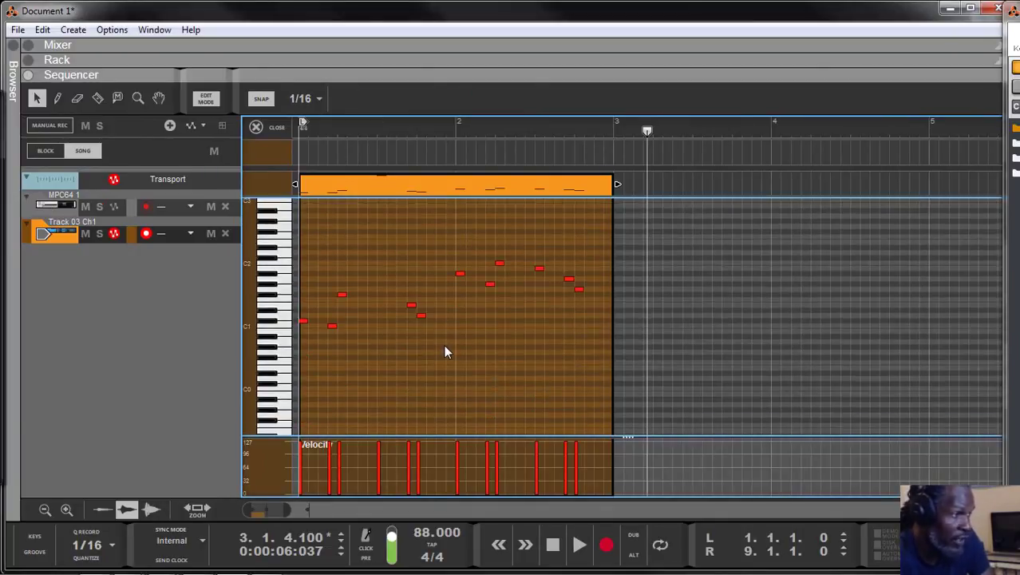
scroll(435, 331, "up", 2)
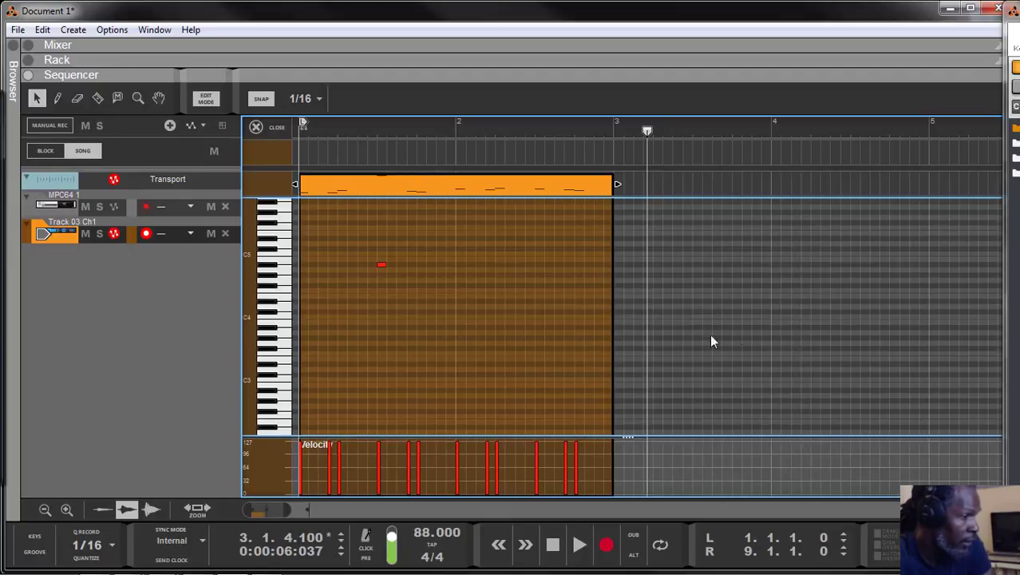
left_click(268, 128)
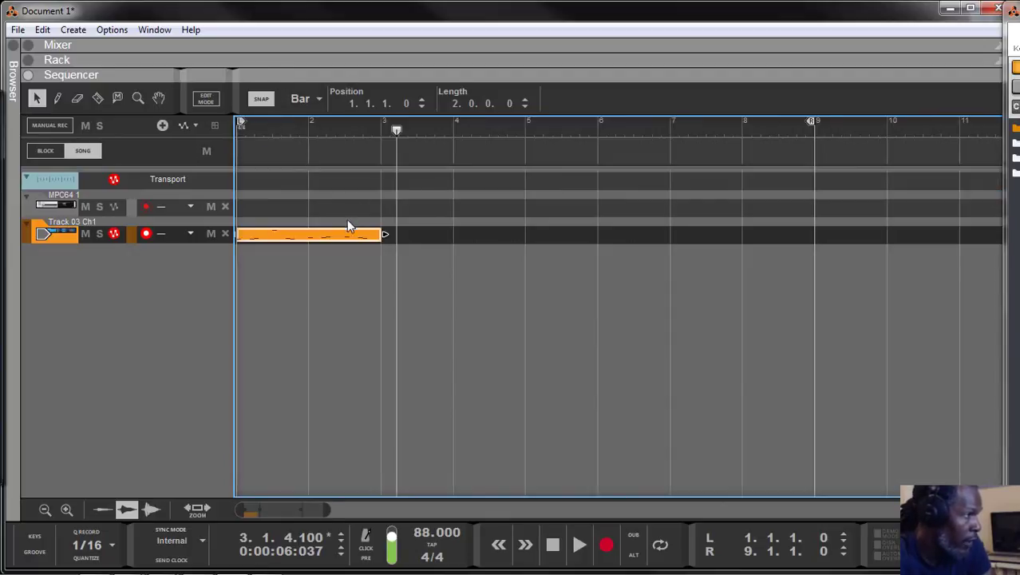
Step: Move the imported clip onto the MPC64 1 lane and place copies of it at bars 3 and 5
left_click_drag(334, 229, 337, 203)
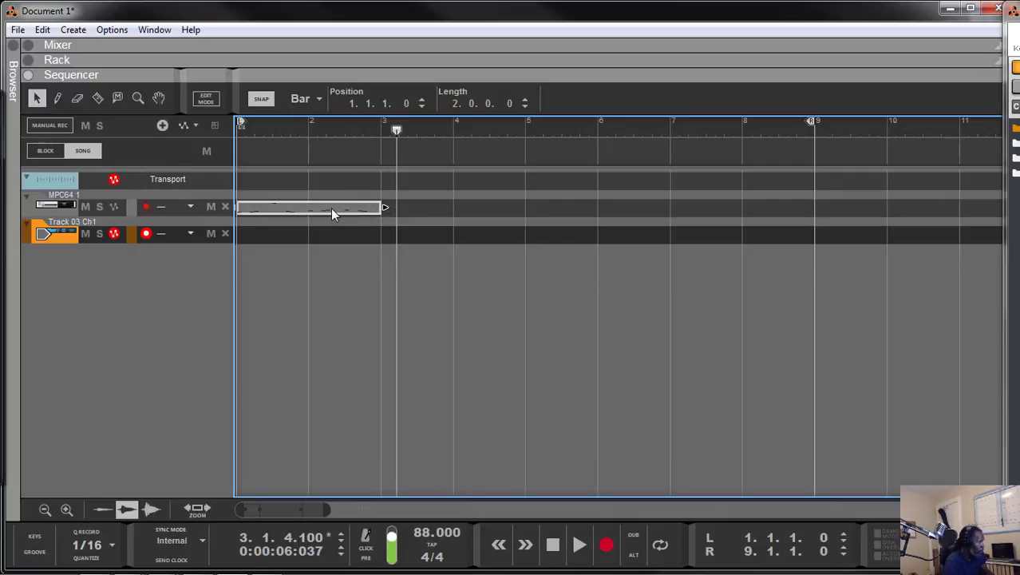
left_click_drag(331, 209, 625, 208)
left_click(488, 207)
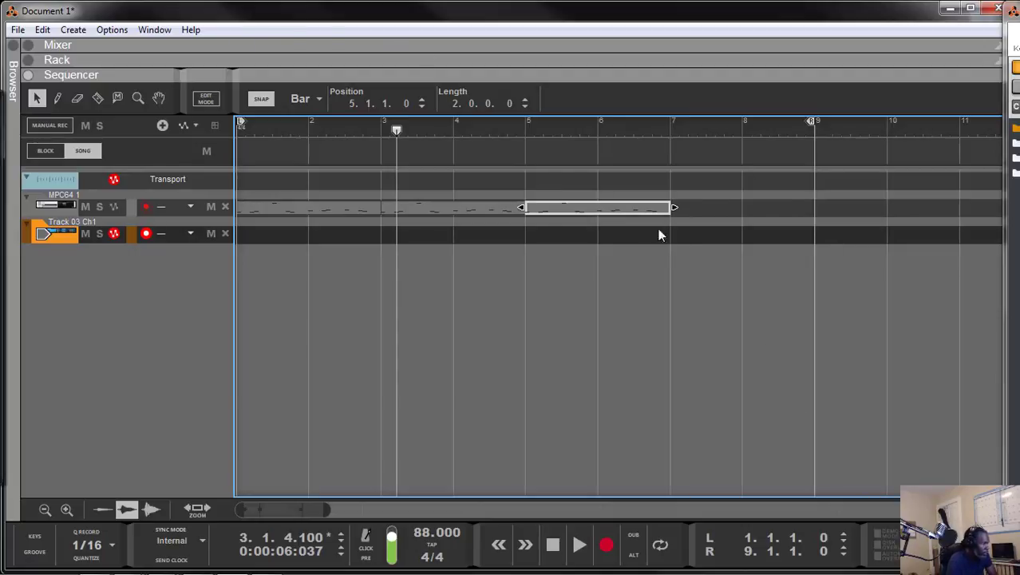
Step: Delete all the clips on the MPC64 1 lane
left_click_drag(714, 172, 251, 285)
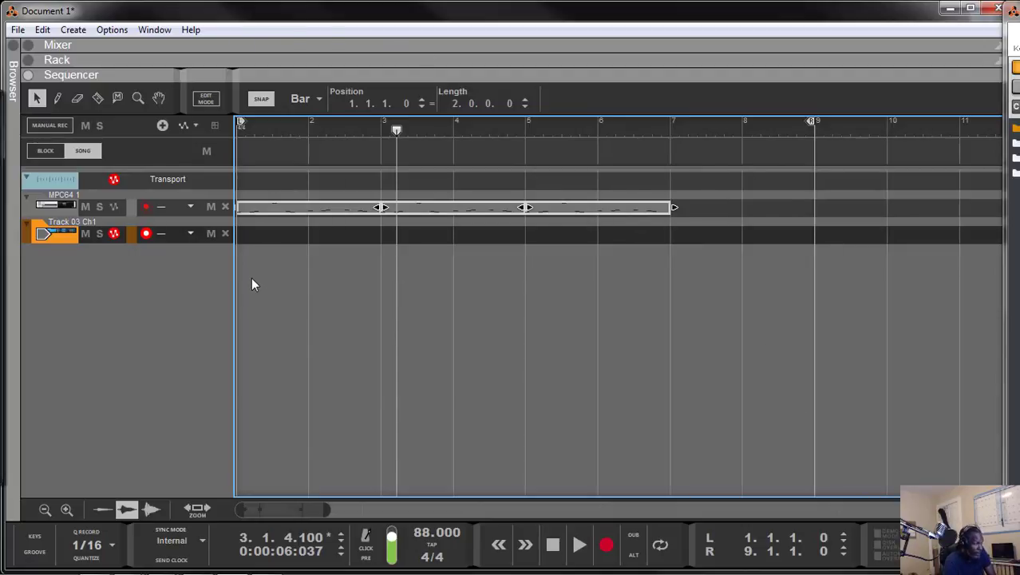
key("Delete")
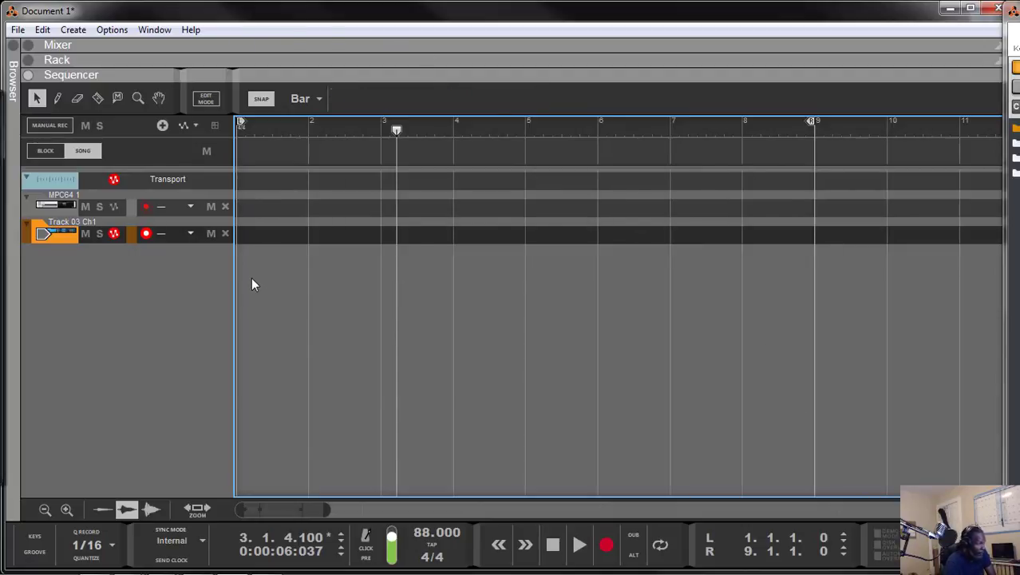
Step: Play the song from the start and check the Mixer 1 and mix channel levels in the main mixer
left_click(553, 544)
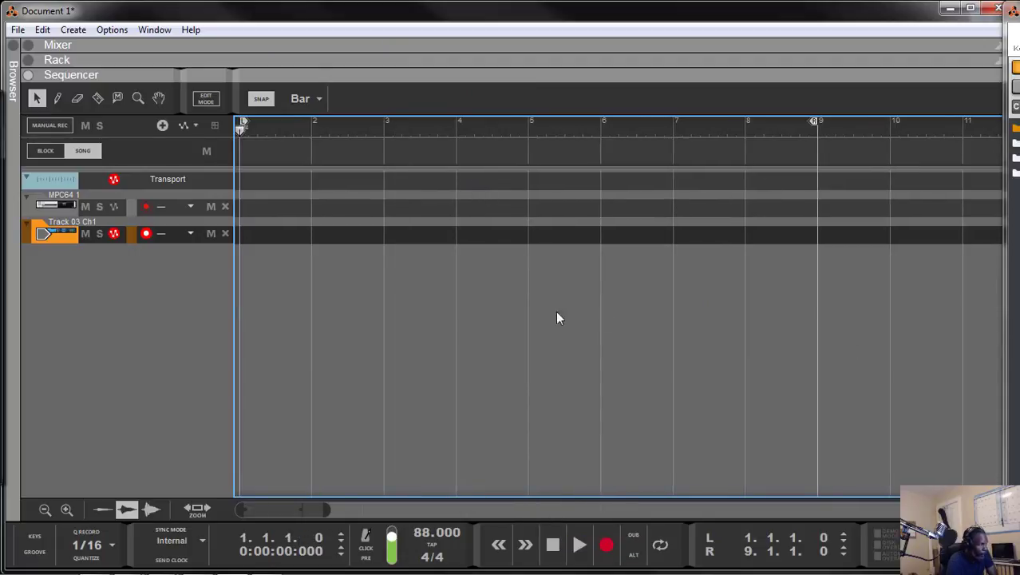
left_click(580, 545)
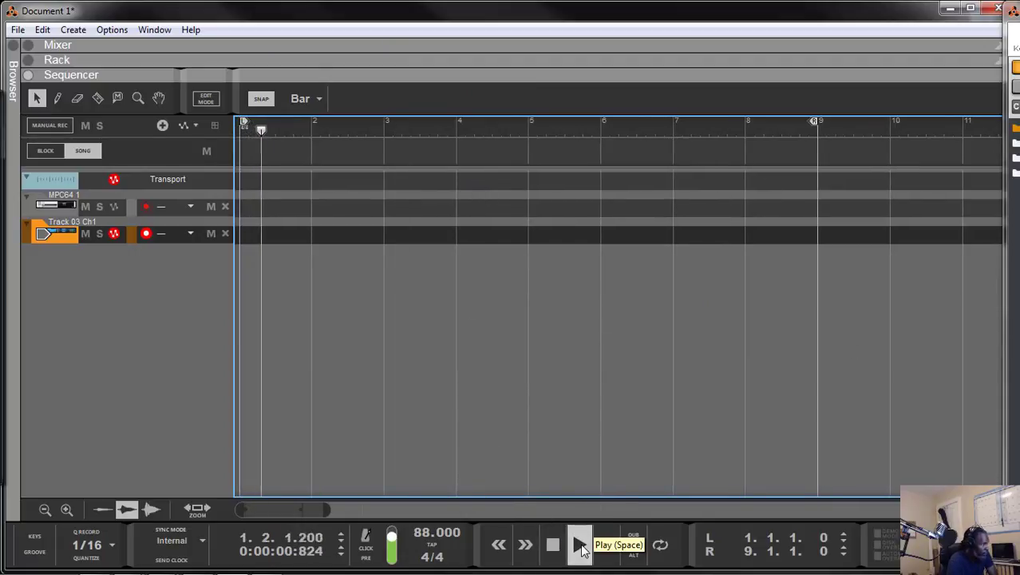
left_click(44, 48)
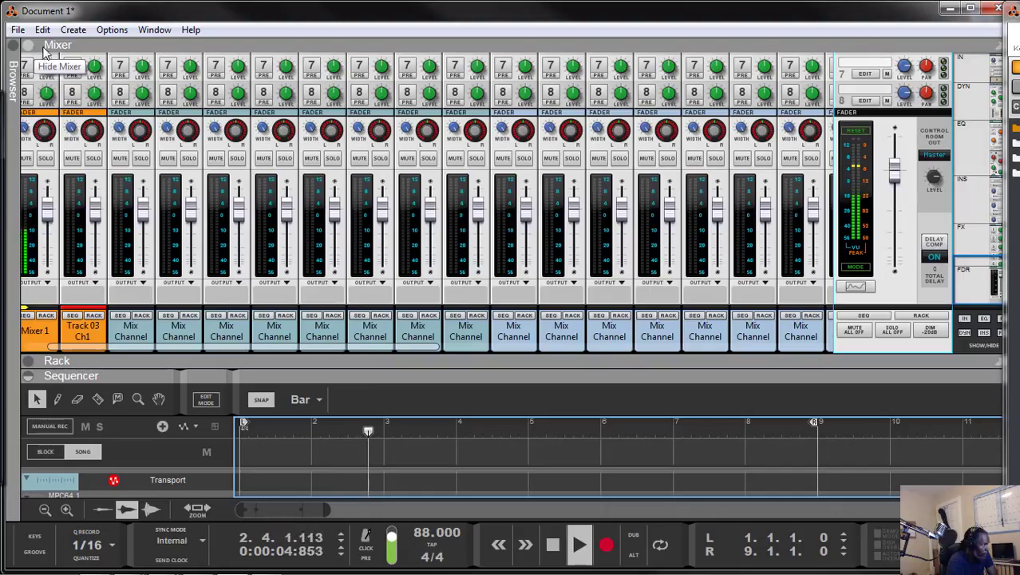
left_click_drag(399, 347, 267, 342)
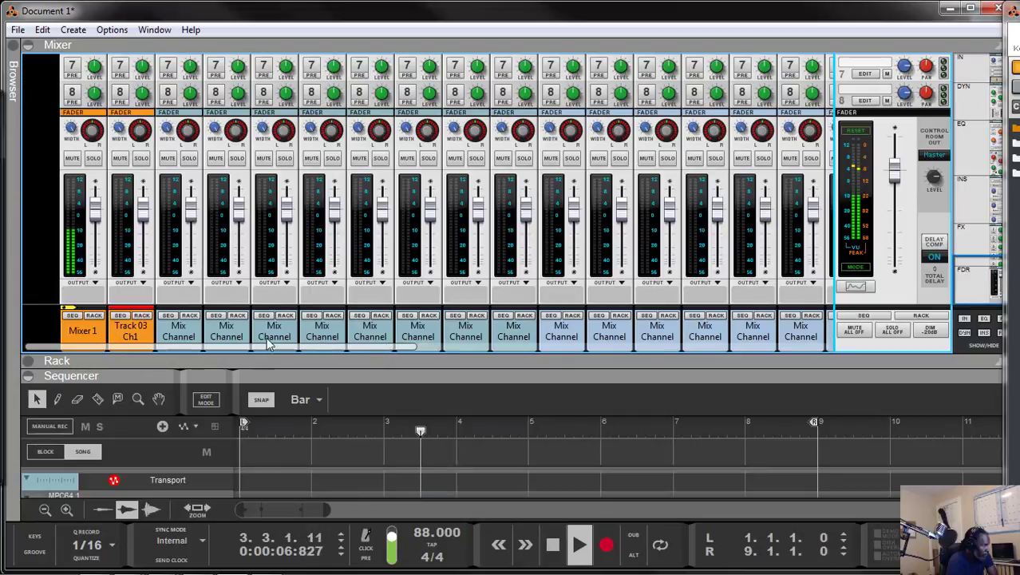
Step: Show the rack and examine Mixer 1's channel meters and its rear cabling to the MPC64 outputs
left_click(154, 30)
left_click(190, 88)
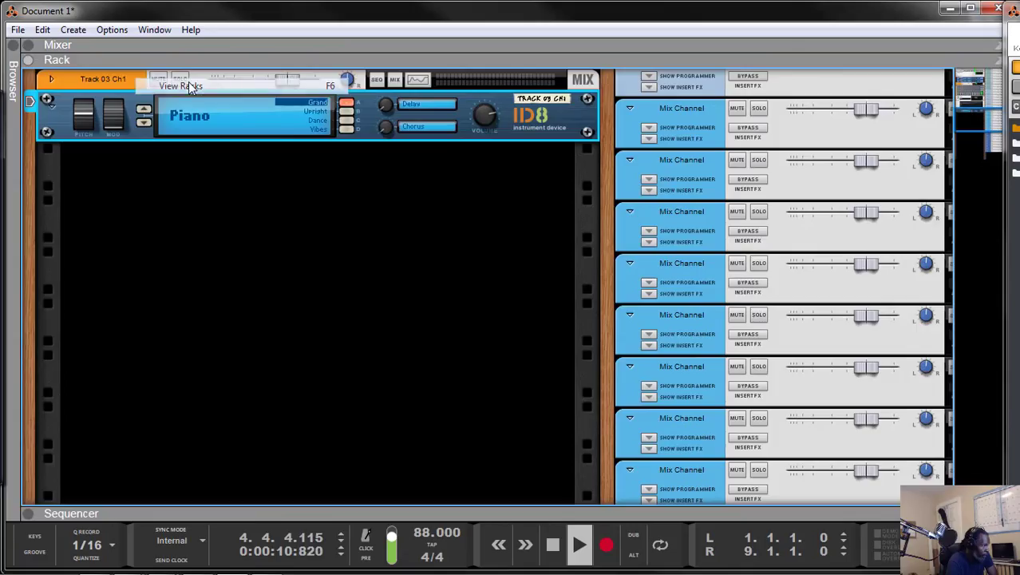
scroll(317, 267, "up", 10)
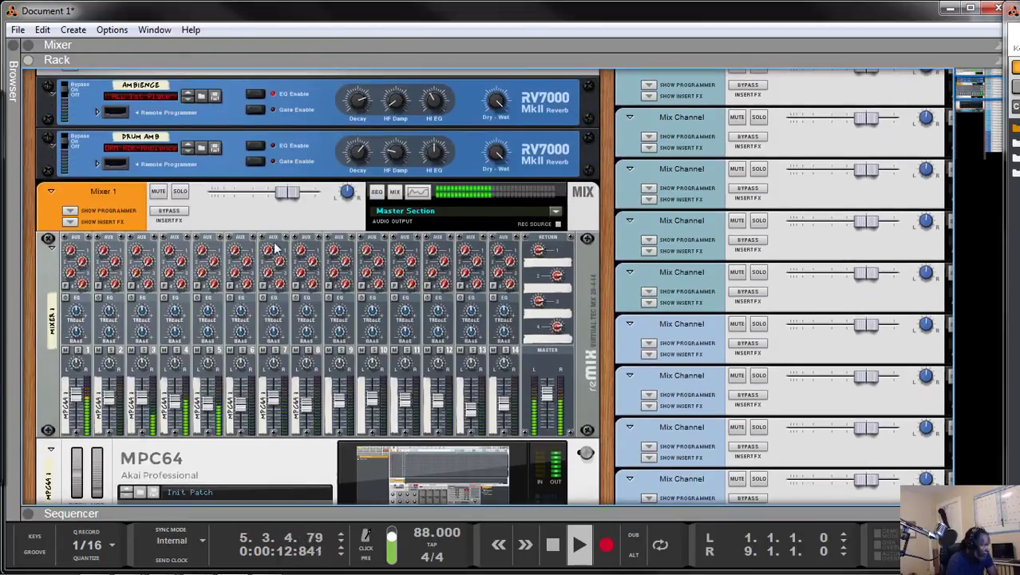
scroll(274, 249, "up", 2)
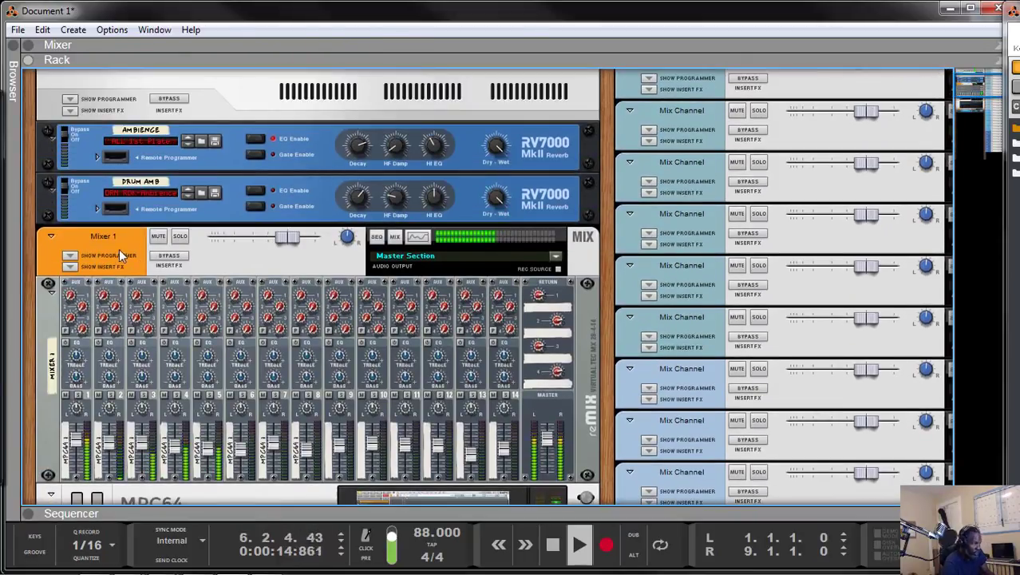
key("Tab")
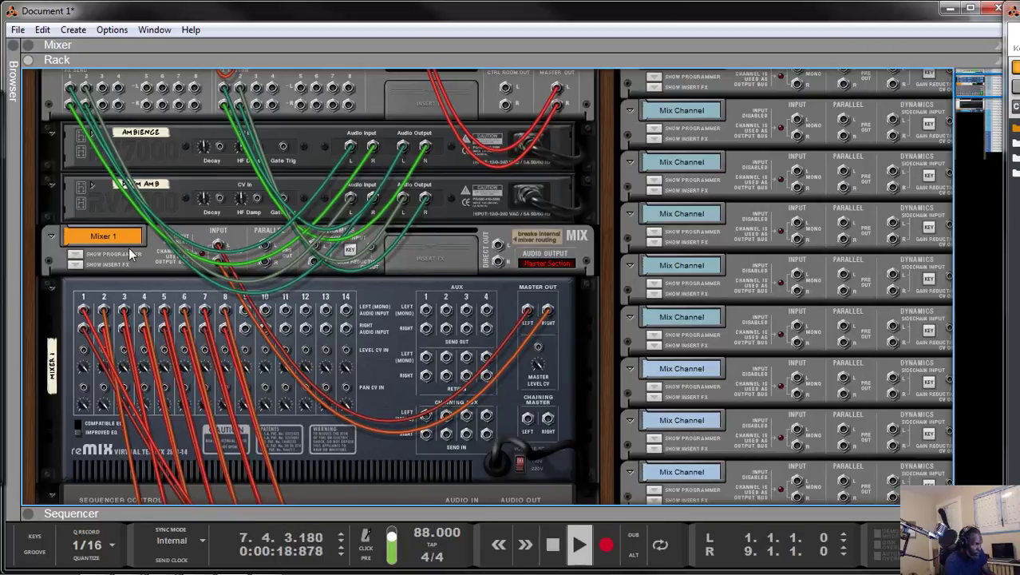
key("Tab")
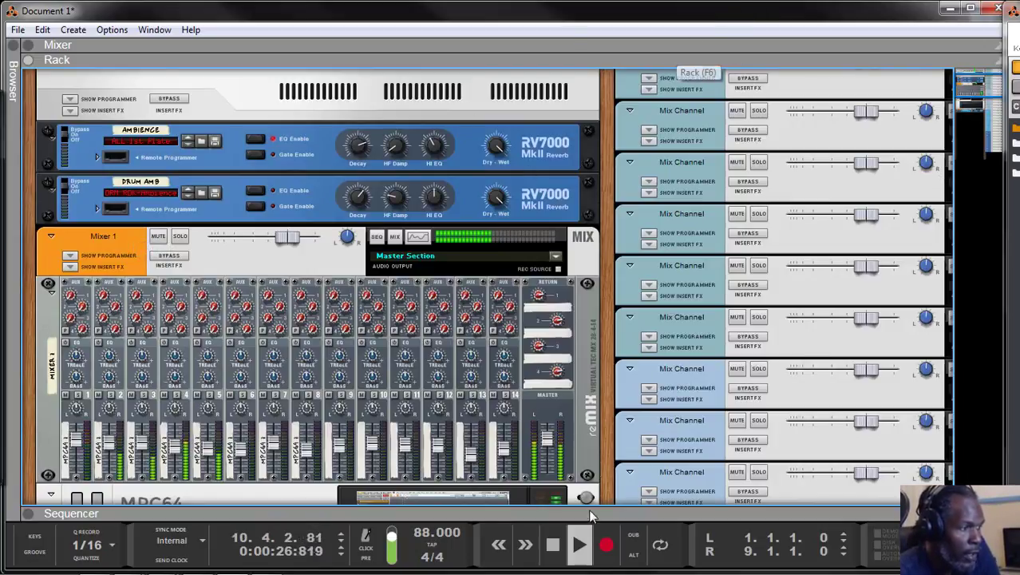
Step: Stop playback at the song start and load a project from the Low Latency folder in MPC_Songs into MPC64
double_click(553, 544)
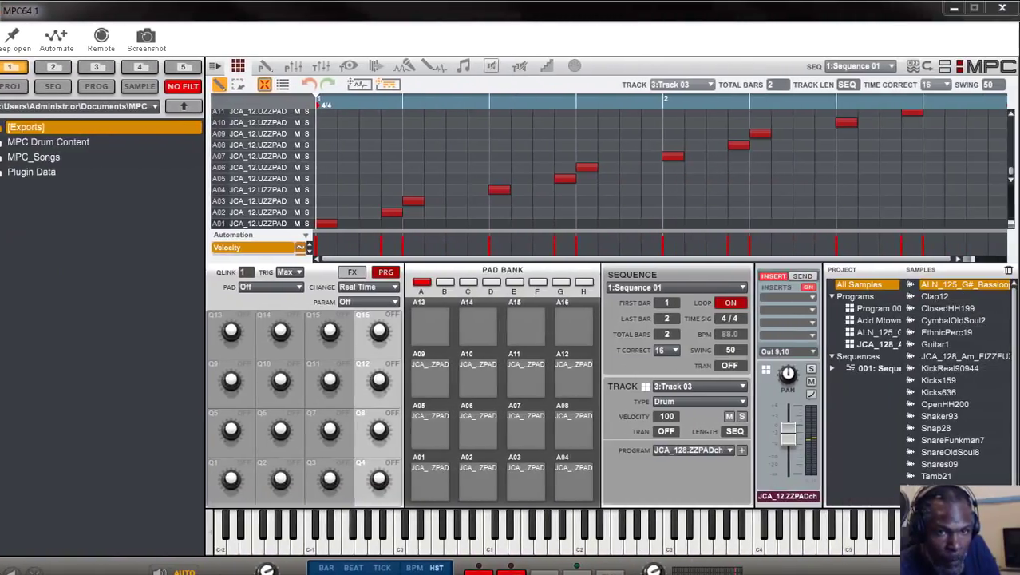
double_click(46, 157)
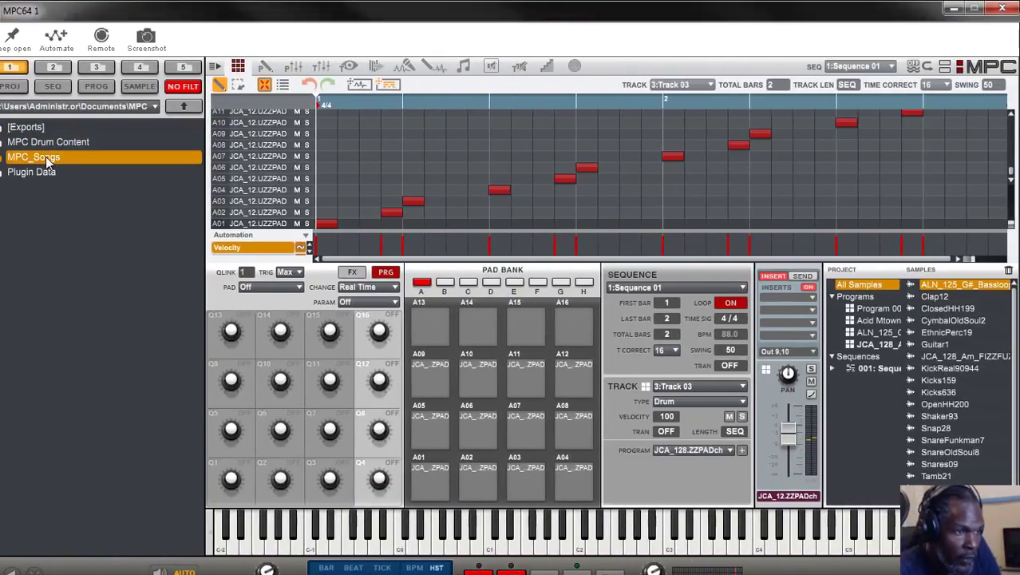
scroll(118, 235, "down", 3)
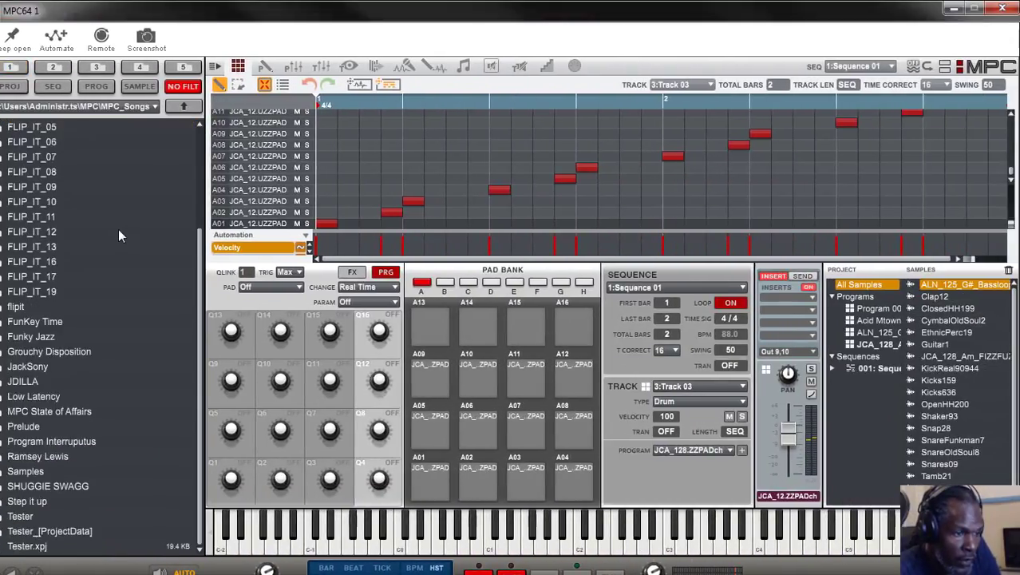
double_click(44, 397)
double_click(33, 144)
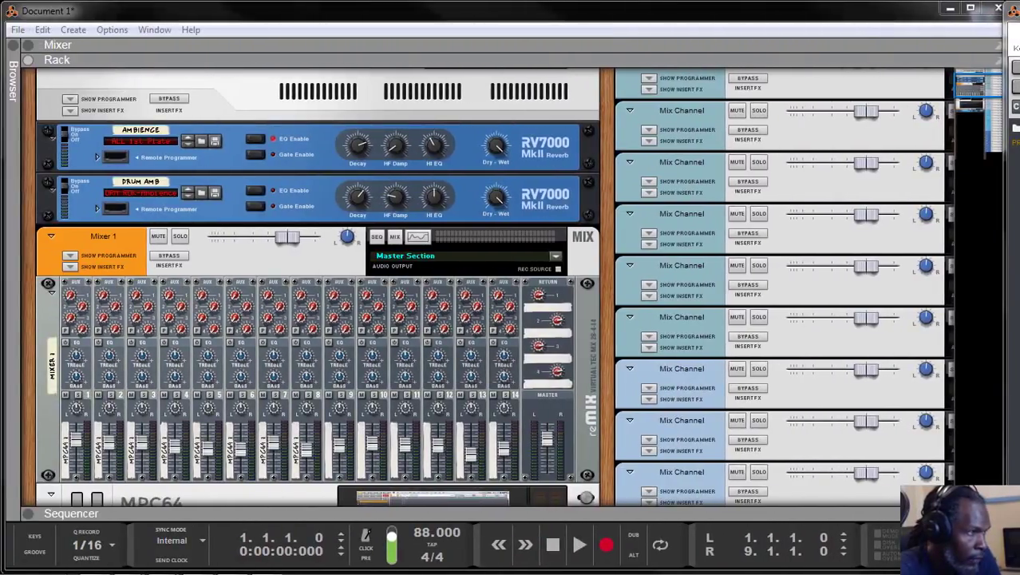
Step: Play the loaded project and watch the levels on Mixer 1 and the MPC64 device
left_click(581, 546)
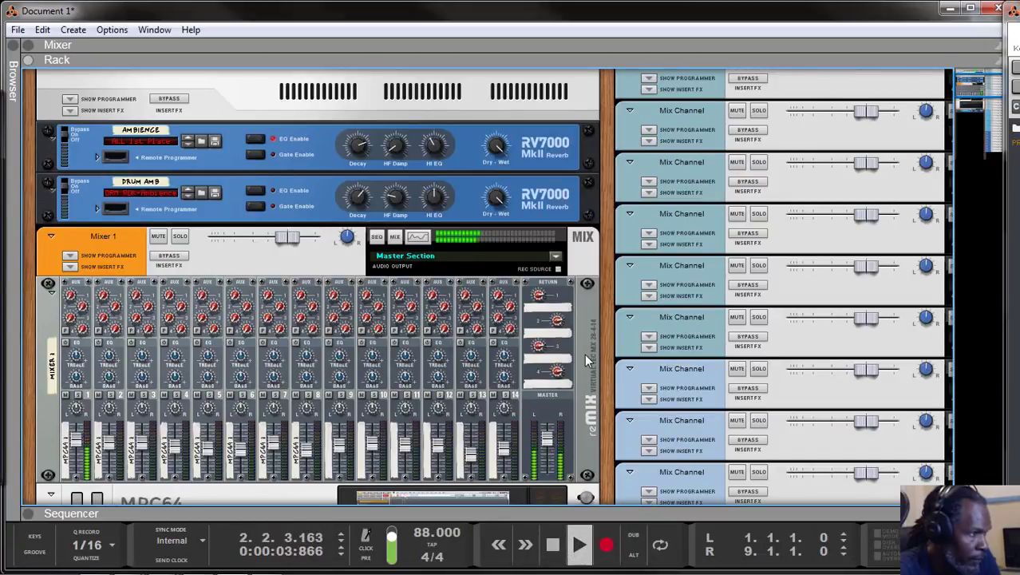
scroll(585, 357, "down", 1)
scroll(585, 357, "down", 1)
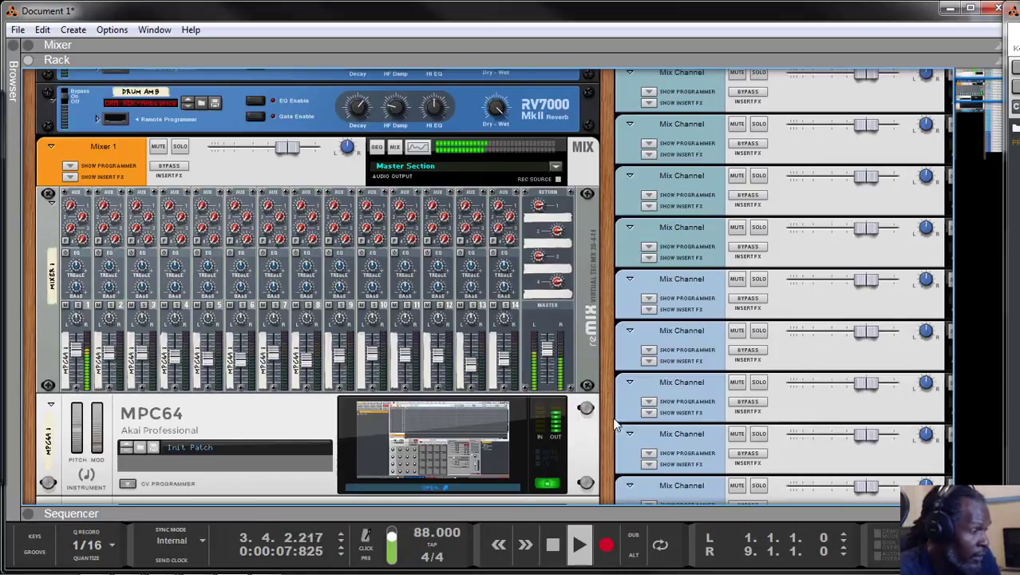
Step: Set the song tempo to 95 BPM during playback, checking Mixer 1's levels before stopping the song
double_click(425, 532)
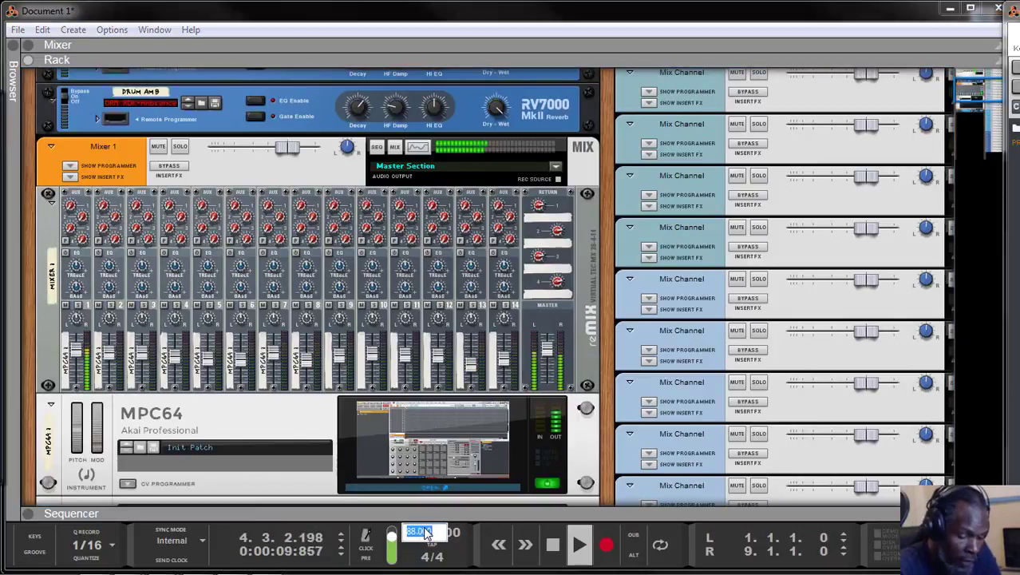
type("95")
key("Return")
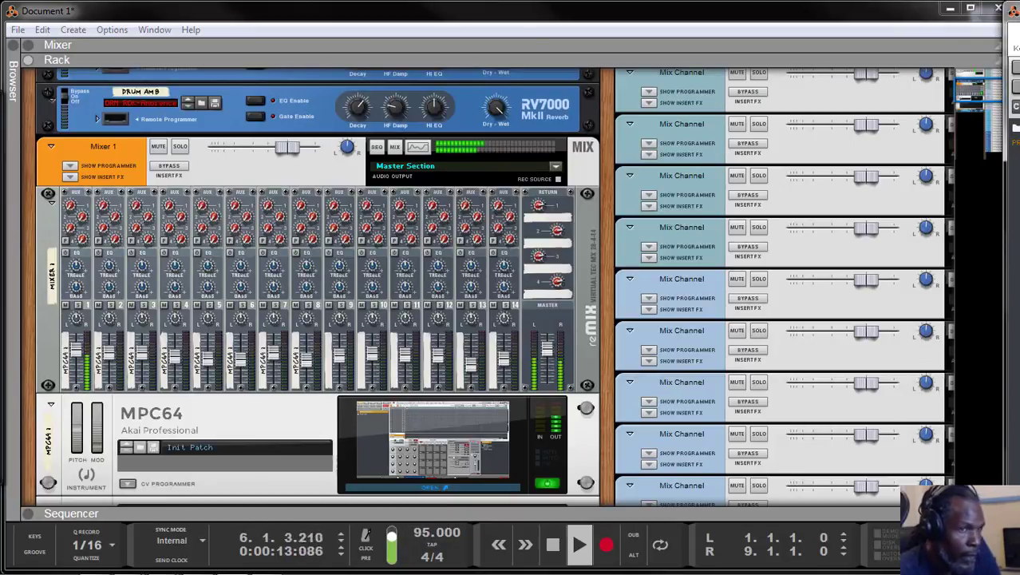
key("space")
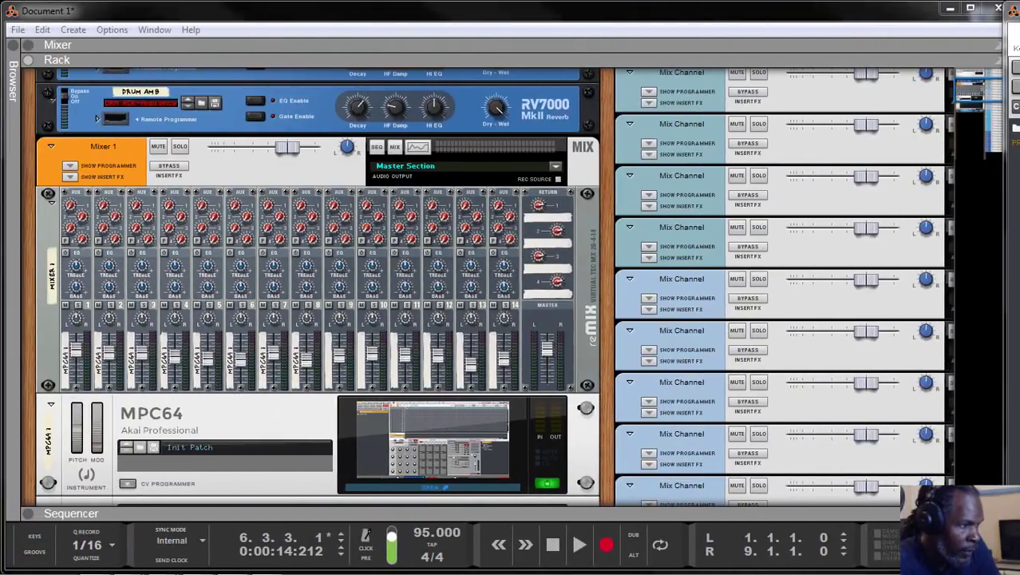
Step: With the song playing, raise the channel 8 fader and lower the channel 2 fader on Mixer 1
left_click(581, 545)
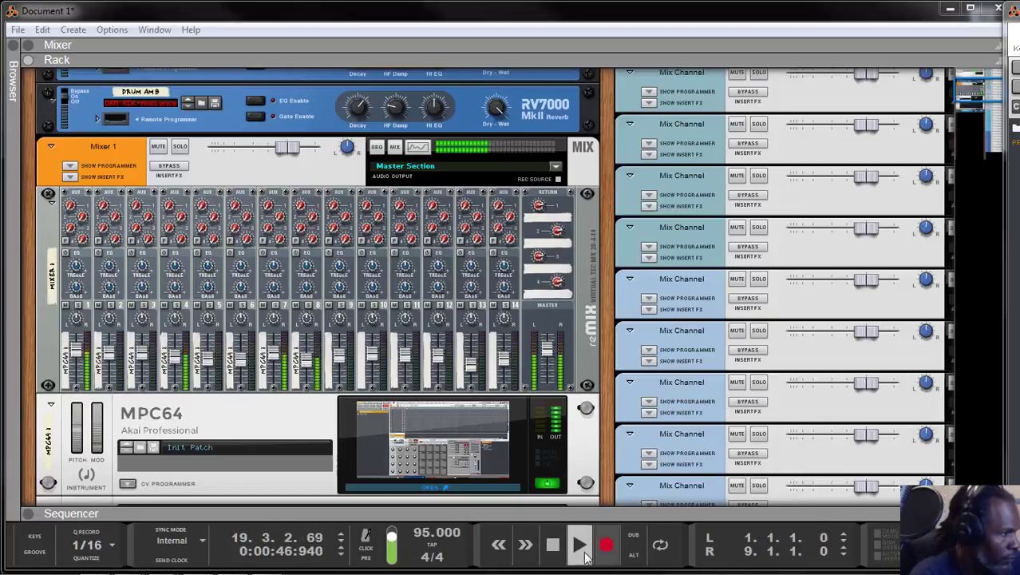
left_click(336, 366)
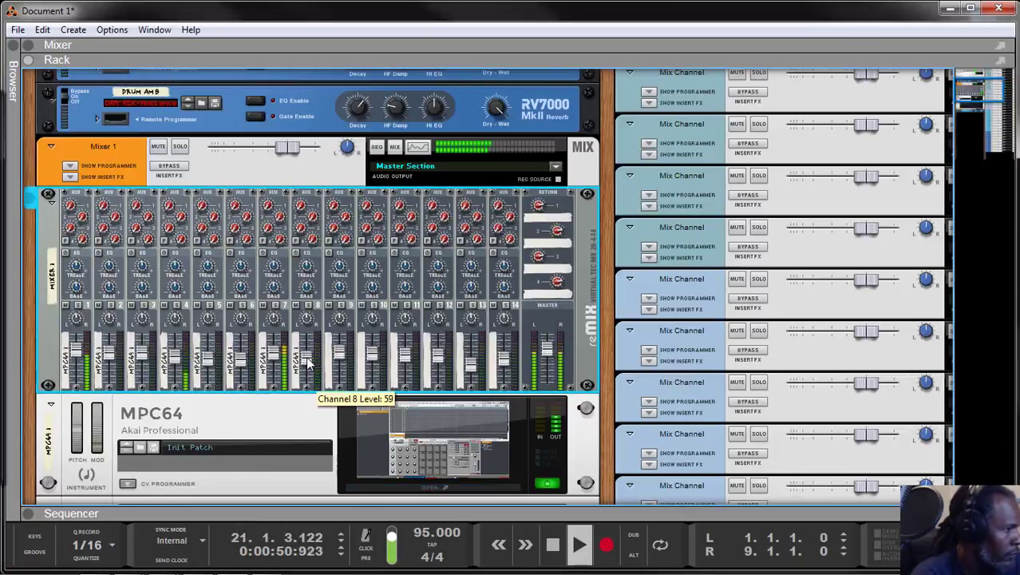
left_click_drag(309, 359, 311, 358)
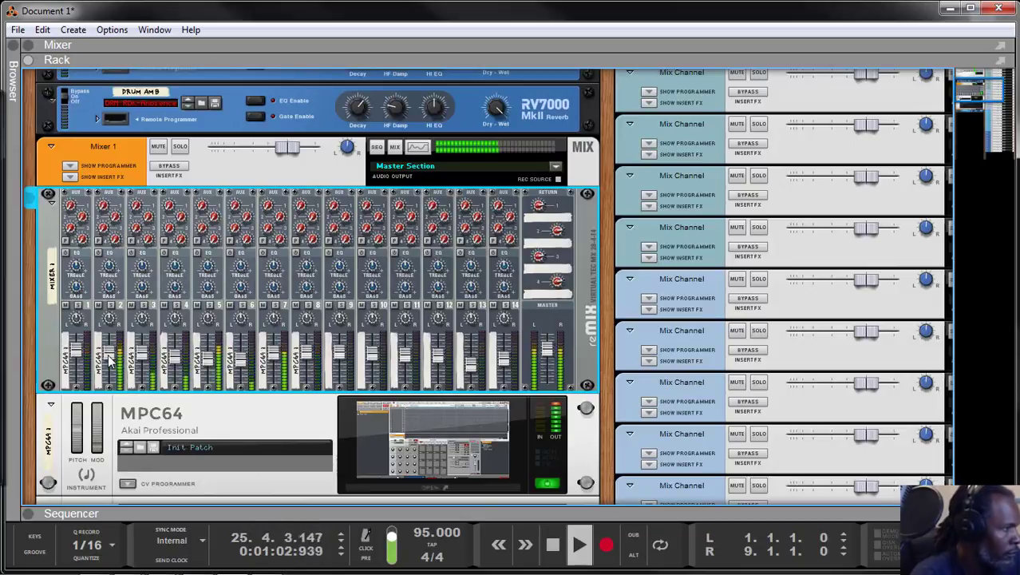
left_click_drag(111, 363, 116, 366)
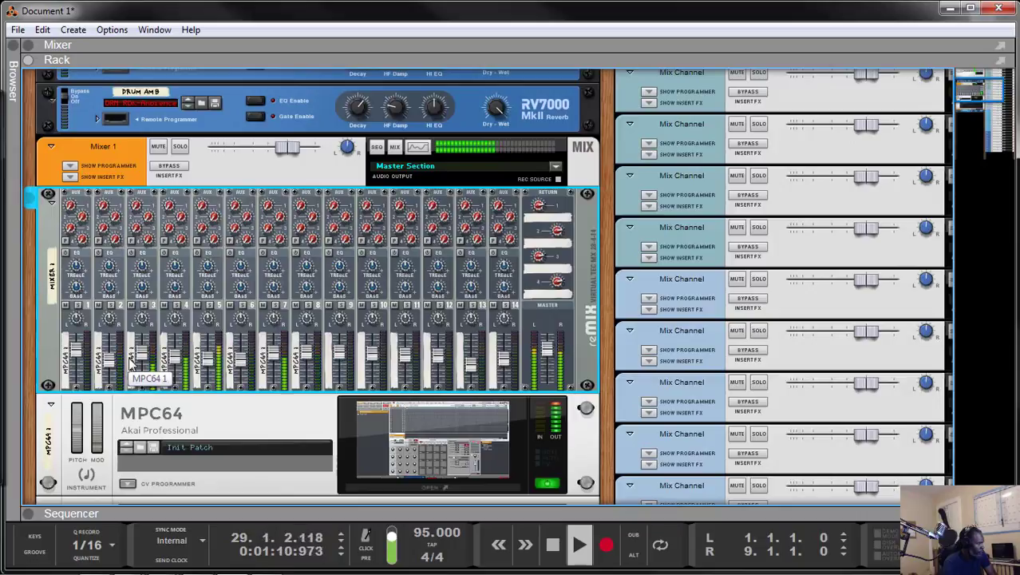
left_click(552, 546)
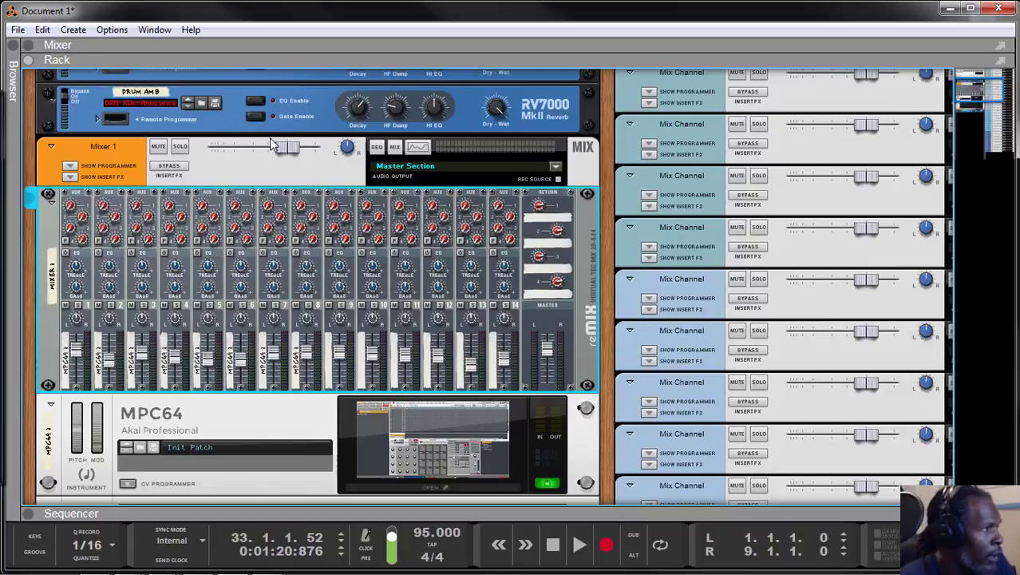
Step: Open the LOW LATENCY song from the Reason folder
left_click(18, 31)
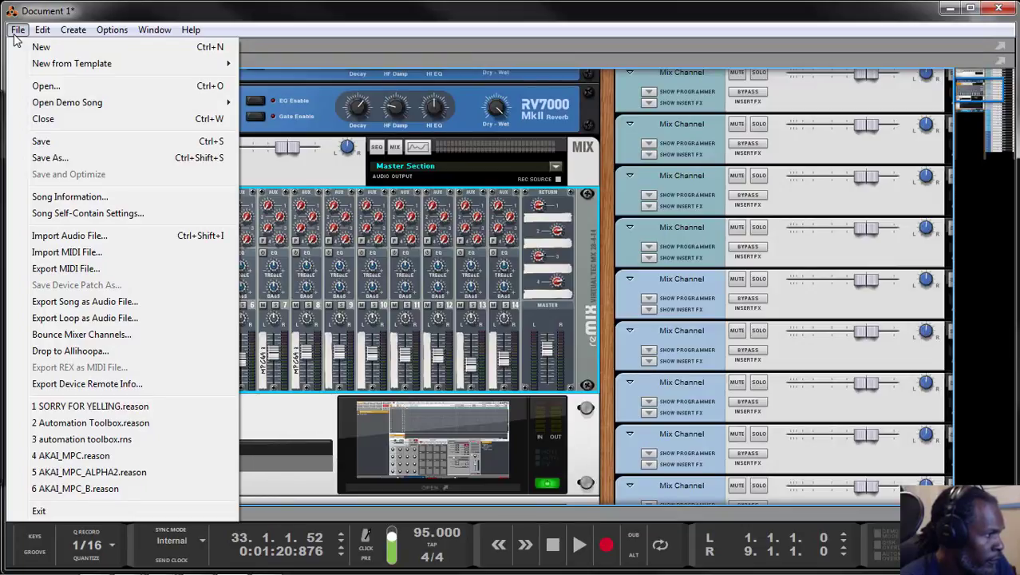
left_click(72, 90)
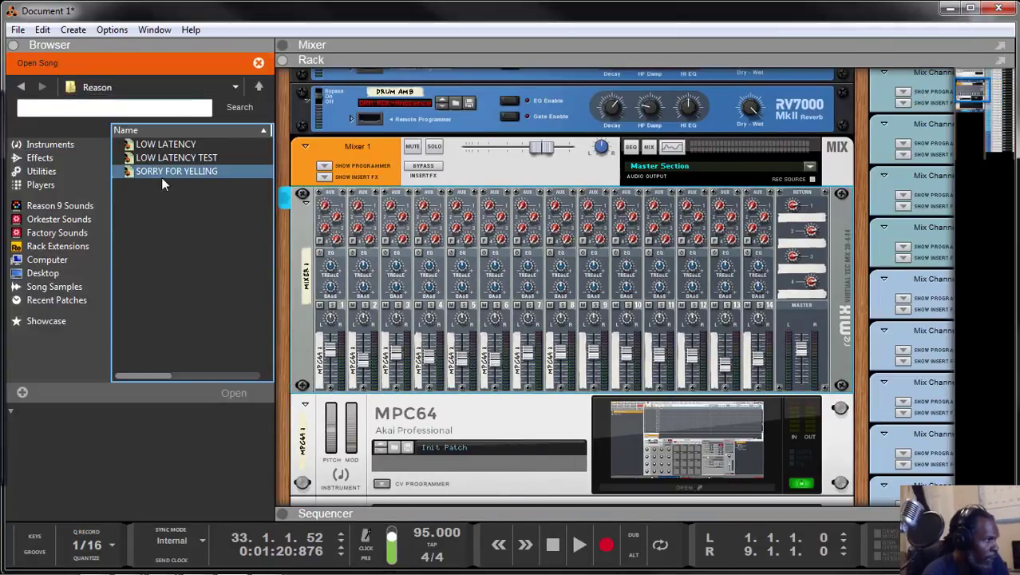
left_click(179, 147)
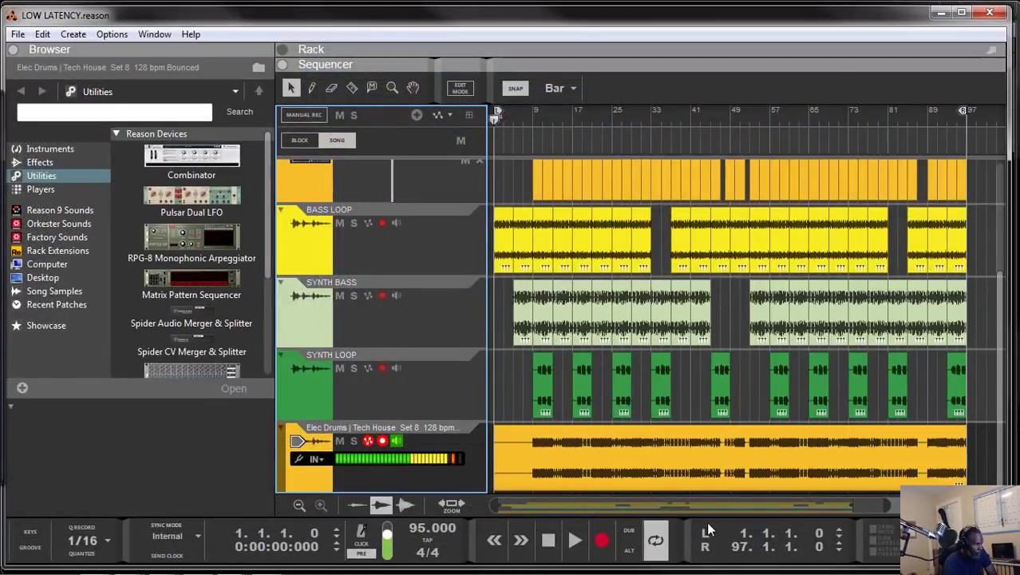
Step: Turn off record enable on the bounced Elec Drums, SYNTH BASS and SYNTH LOOP audio tracks
left_click(384, 441)
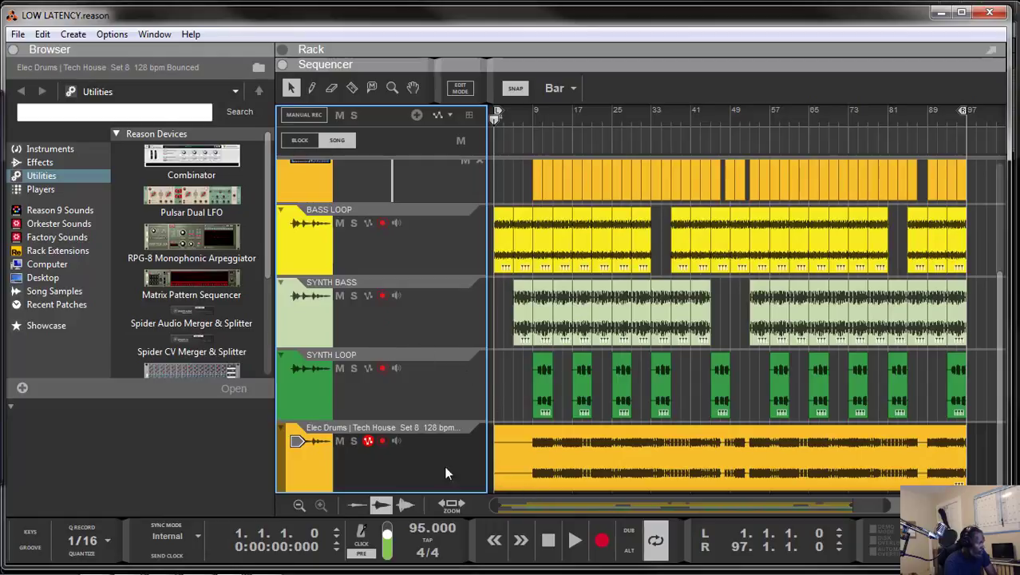
left_click(416, 399)
left_click(439, 331)
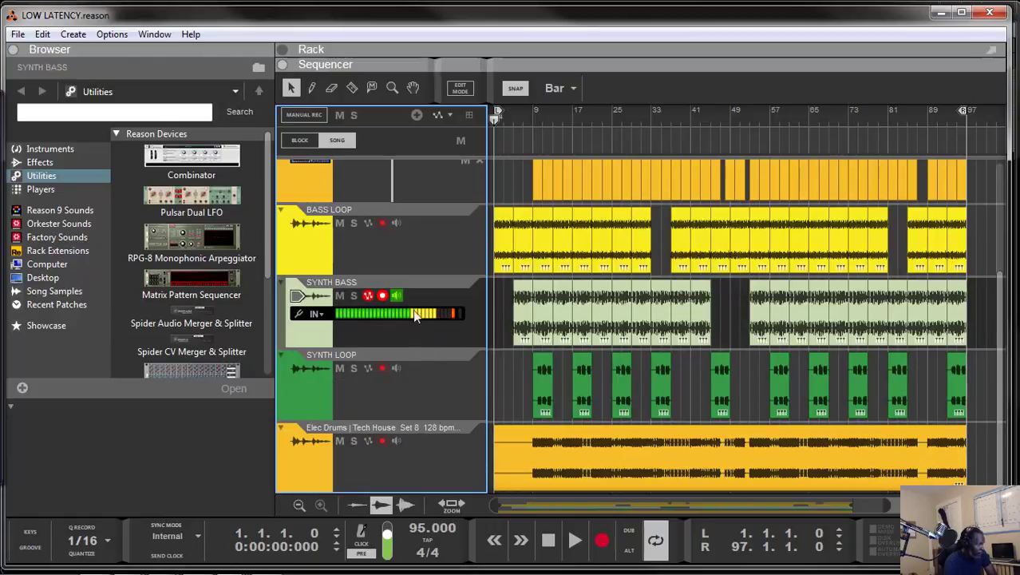
left_click(382, 295)
left_click(449, 392)
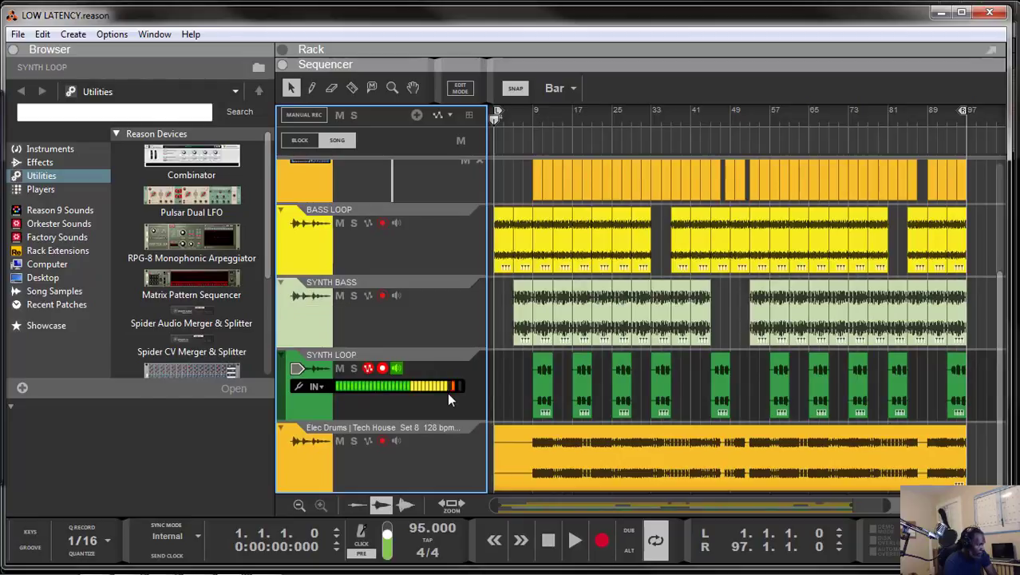
left_click(384, 369)
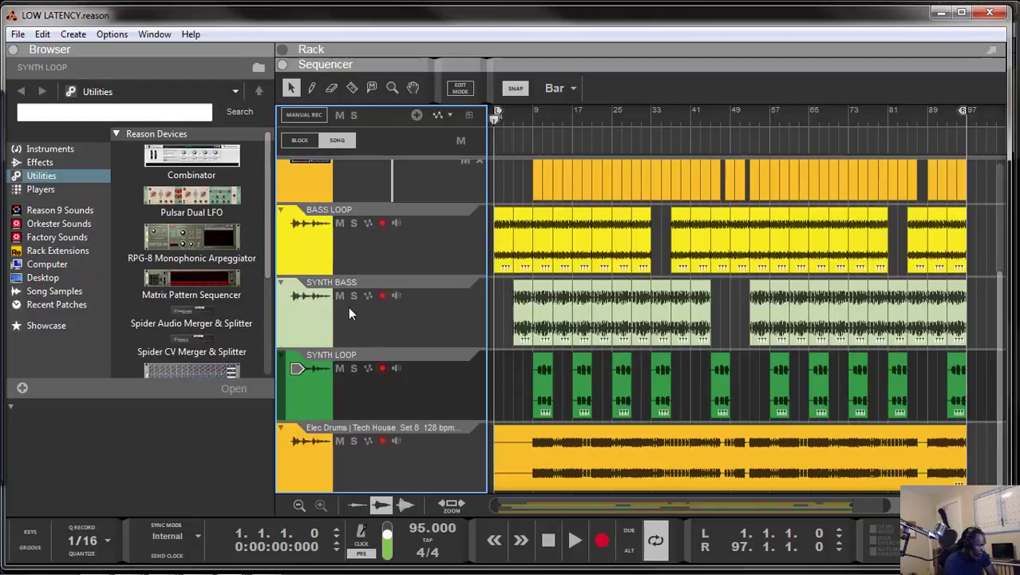
Step: Disarm recording on the BASS LOOP track, and again on SYNTH BASS and SYNTH LOOP after reselecting them
left_click(380, 317)
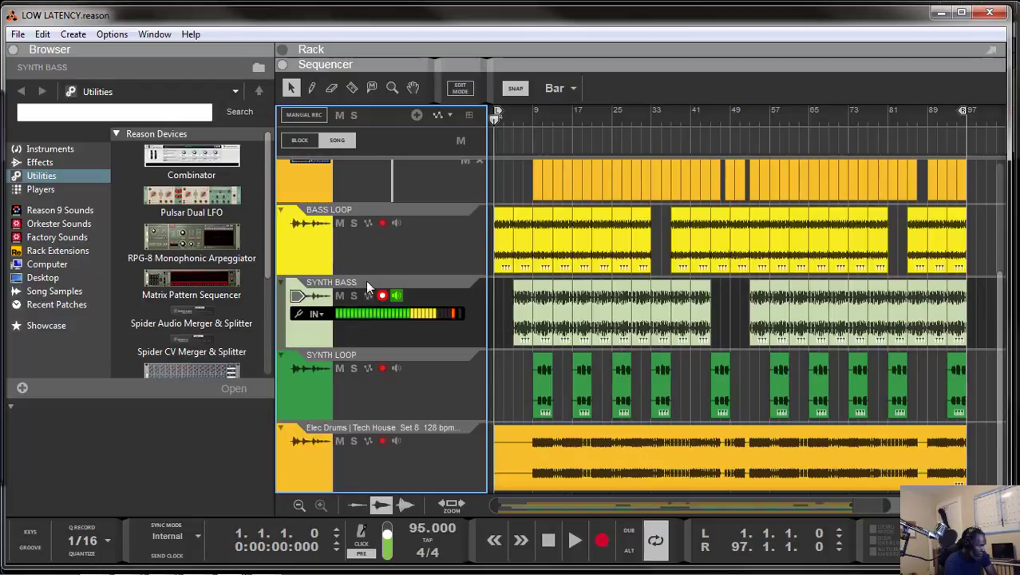
left_click(360, 254)
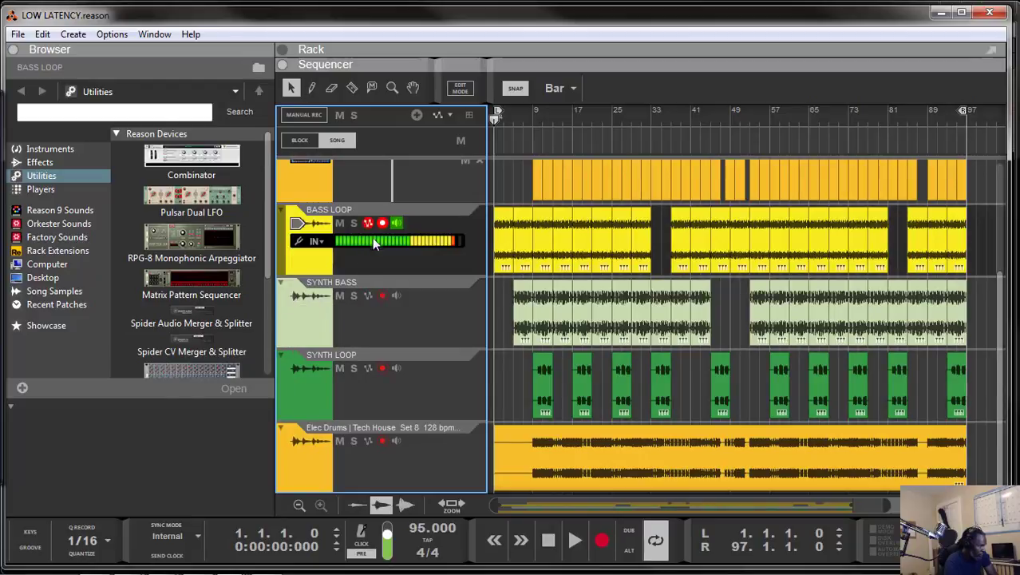
left_click(383, 224)
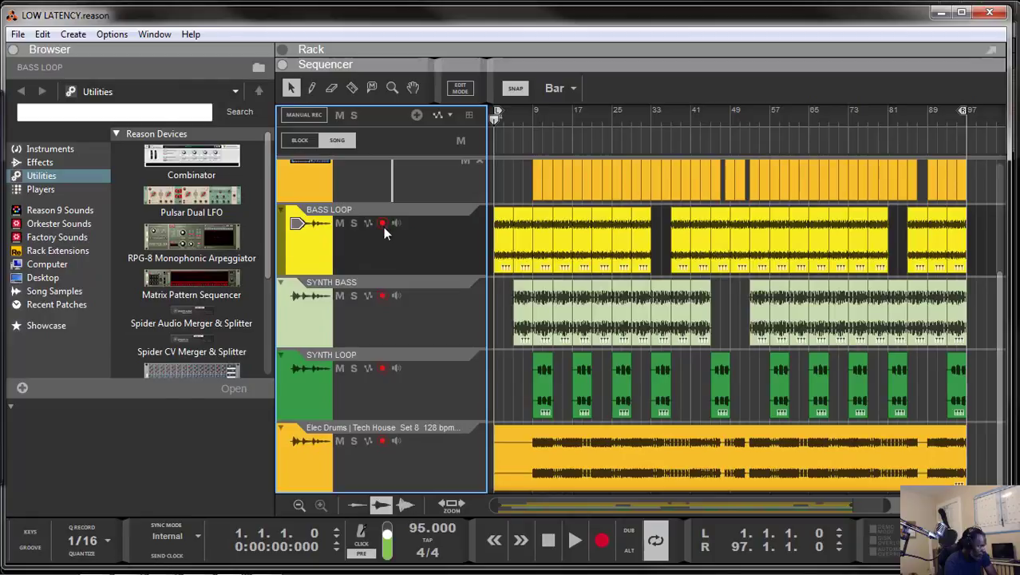
left_click(431, 324)
left_click(368, 295)
left_click(383, 294)
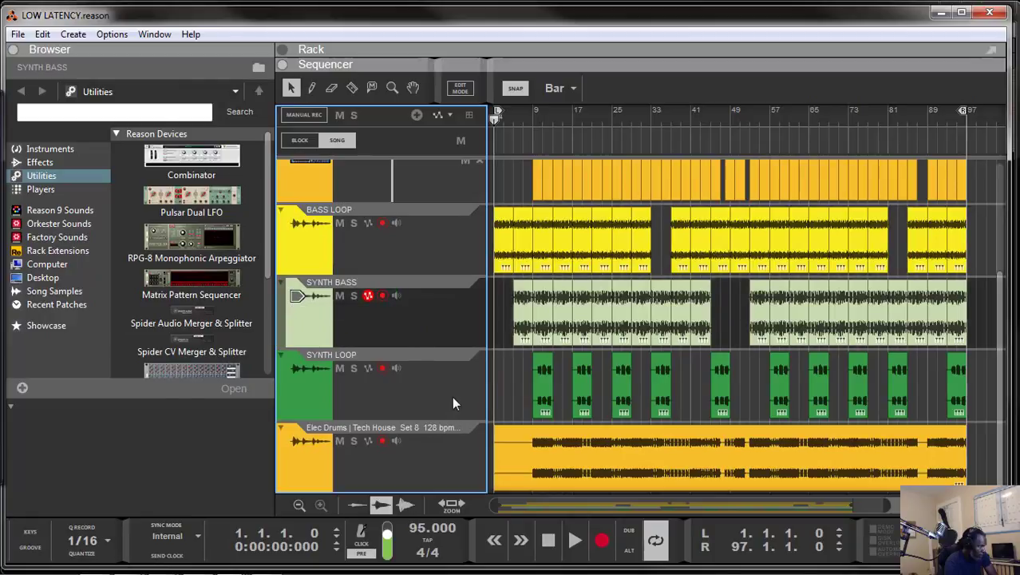
left_click(452, 403)
left_click(382, 368)
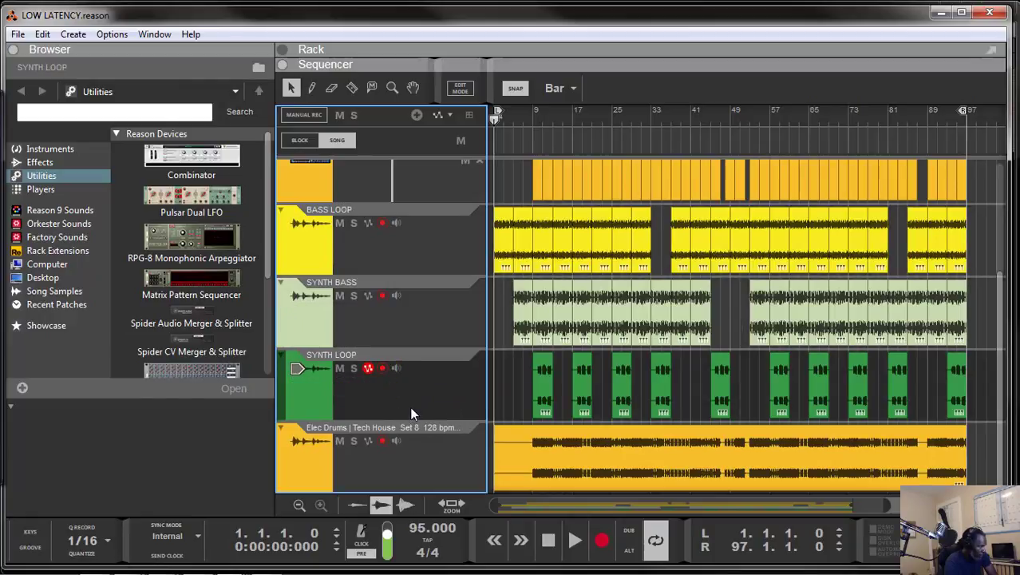
Step: Look over the sequencer's track list, play the LOW LATENCY song from the start and stop around bar 21
scroll(411, 414, "up", 4)
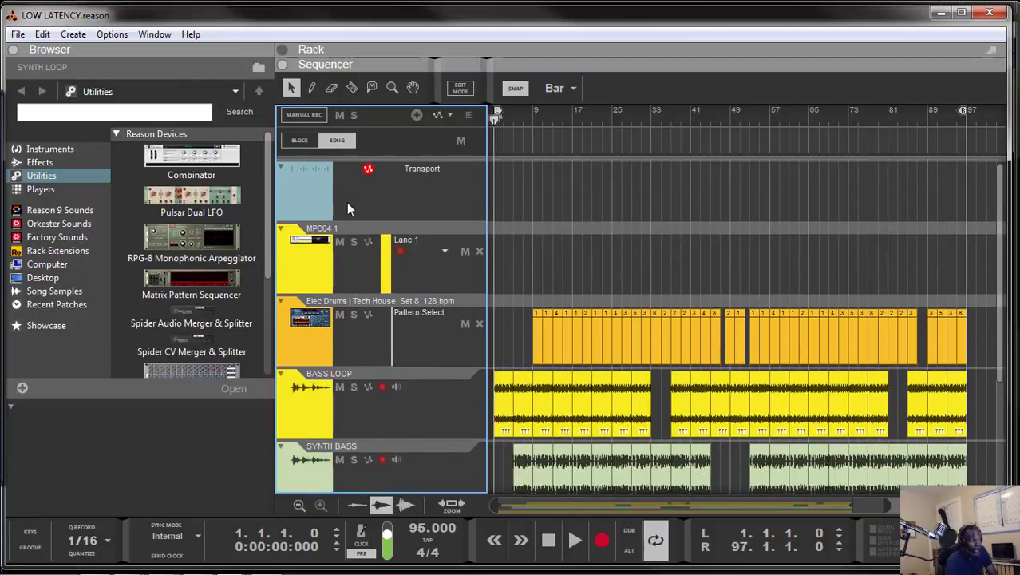
scroll(373, 248, "down", 4)
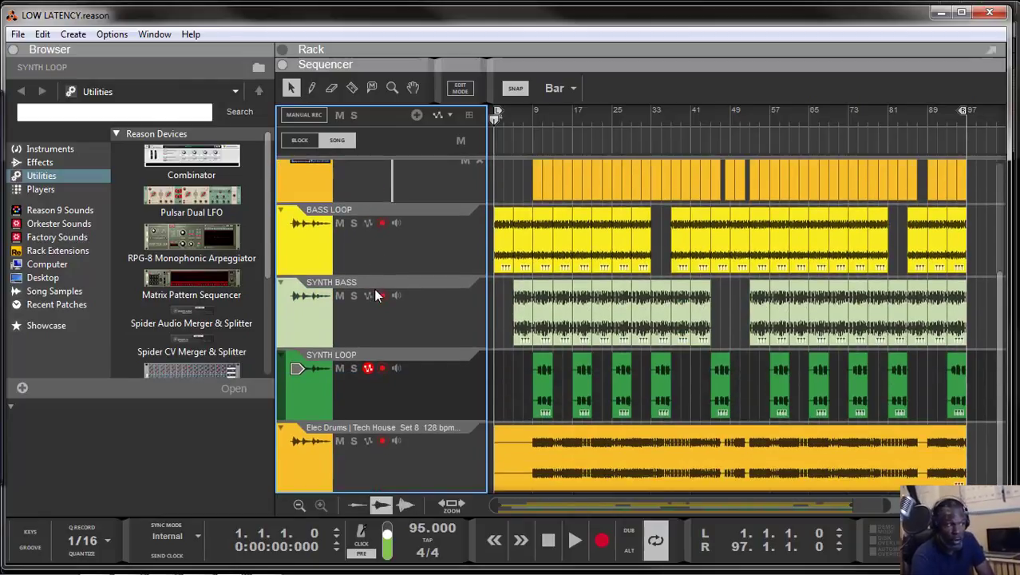
left_click(572, 542)
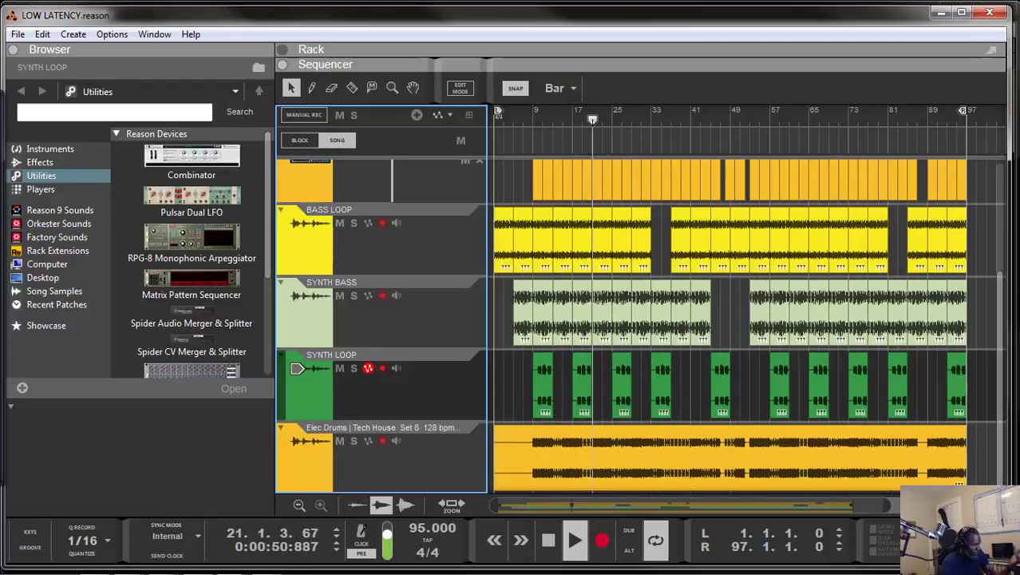
left_click(551, 543)
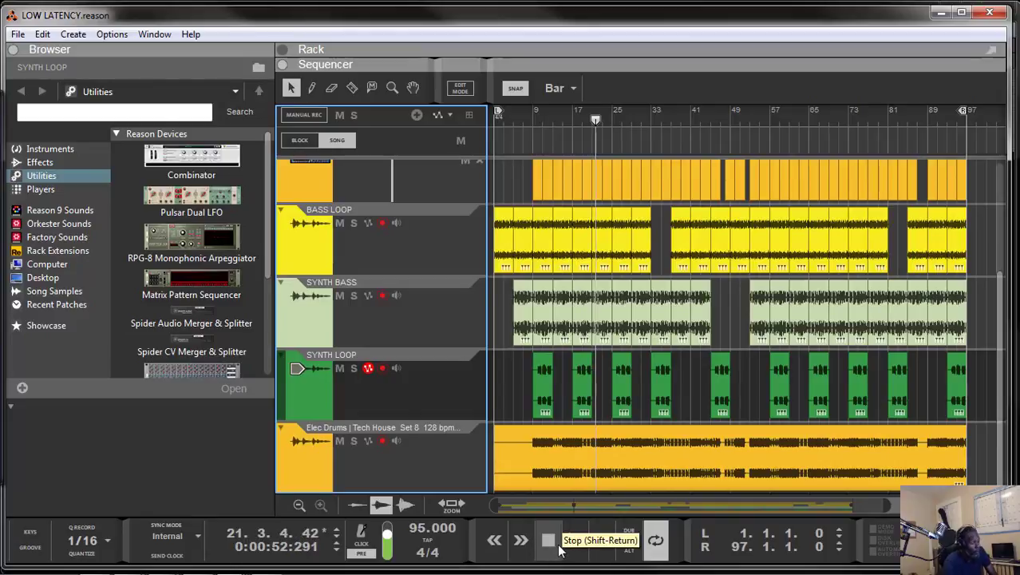